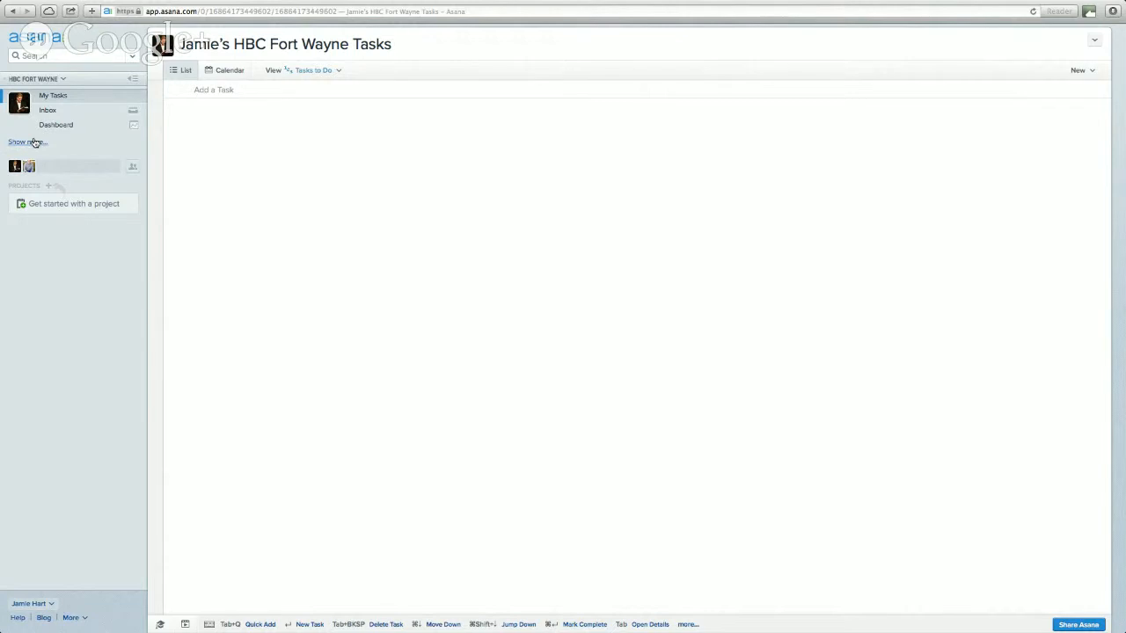
- Reveal All Tasks and Deleted Tasks in the sidebar, then collapse People without inviting anyone
left_click(36, 142)
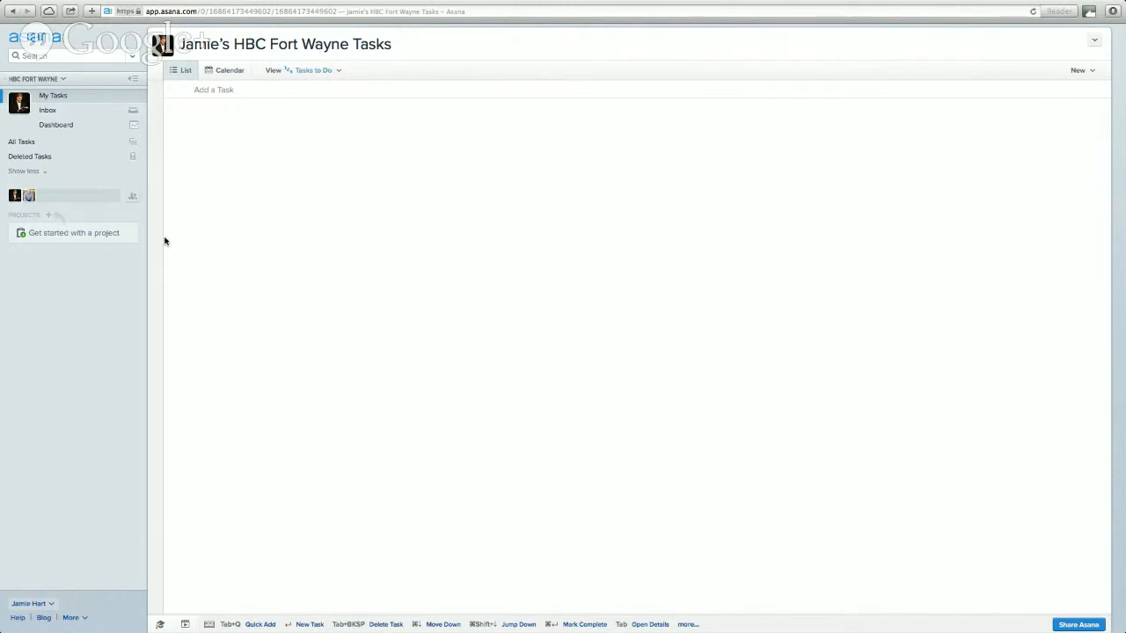
left_click(134, 200)
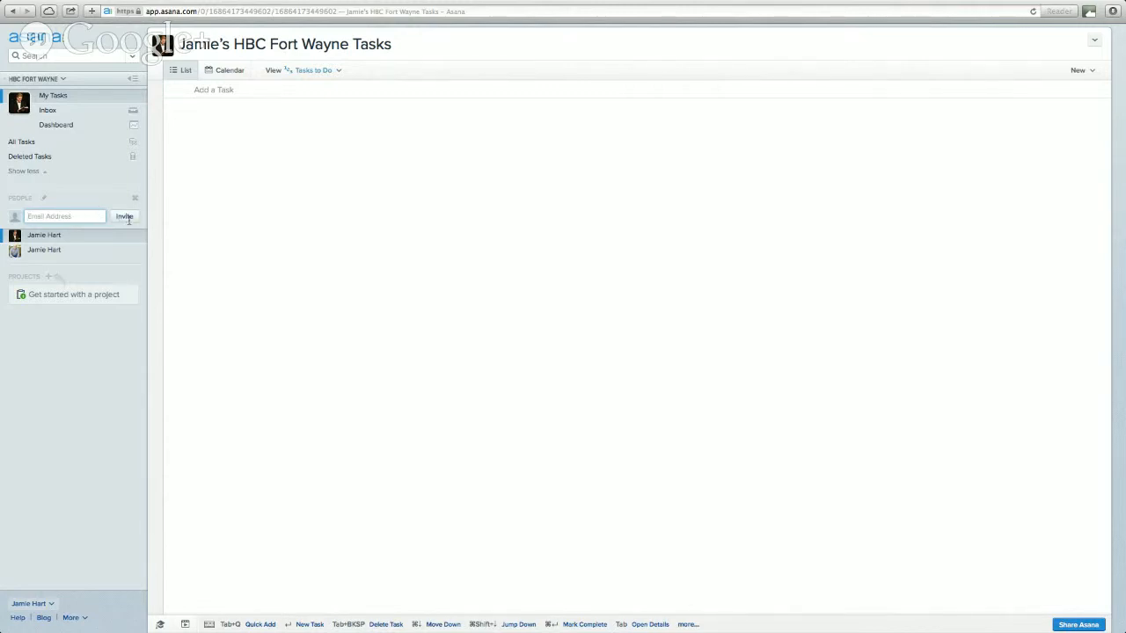
type("coultnart")
key("BackSpace")
key("BackSpace")
key("BackSpace")
key("BackSpace")
key("BackSpace")
key("BackSpace")
key("BackSpace")
key("BackSpace")
key("BackSpace")
left_click(137, 201)
left_click(137, 201)
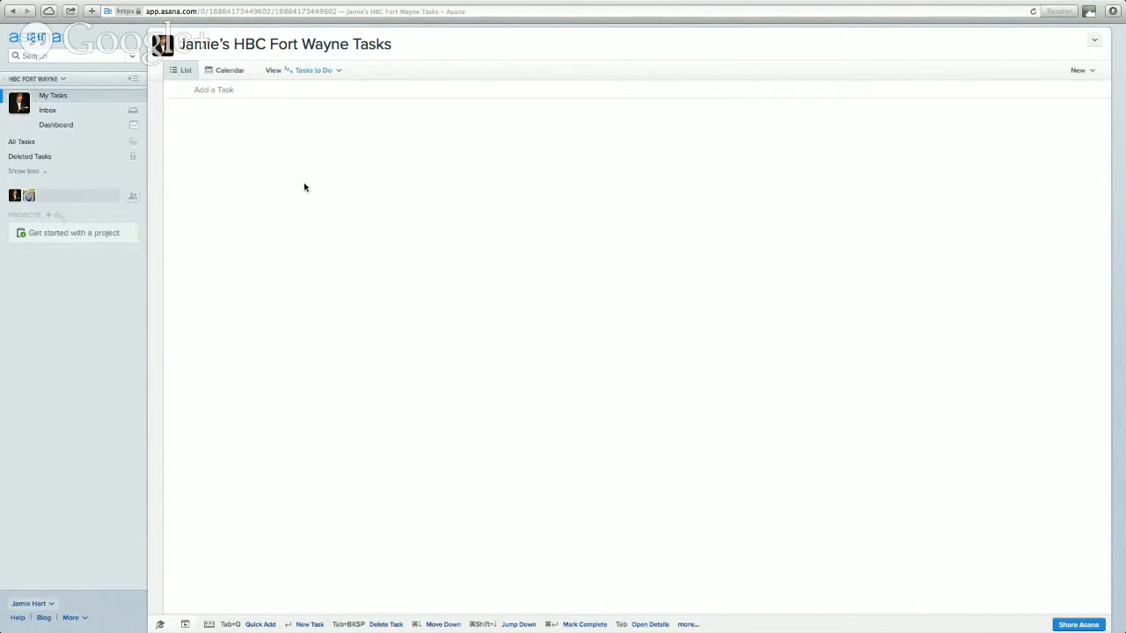
- Add tasks 'Send out small group questions' and 'Send Announcements to Jill', correcting the misspelling
left_click(306, 91)
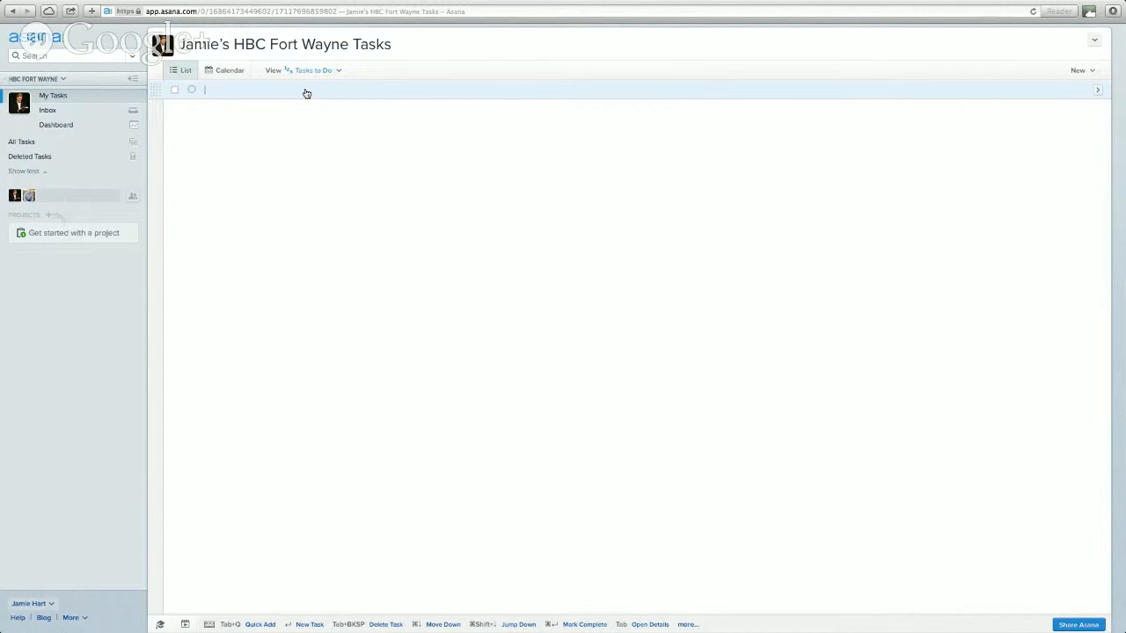
type("Send out small goru")
type("p questions")
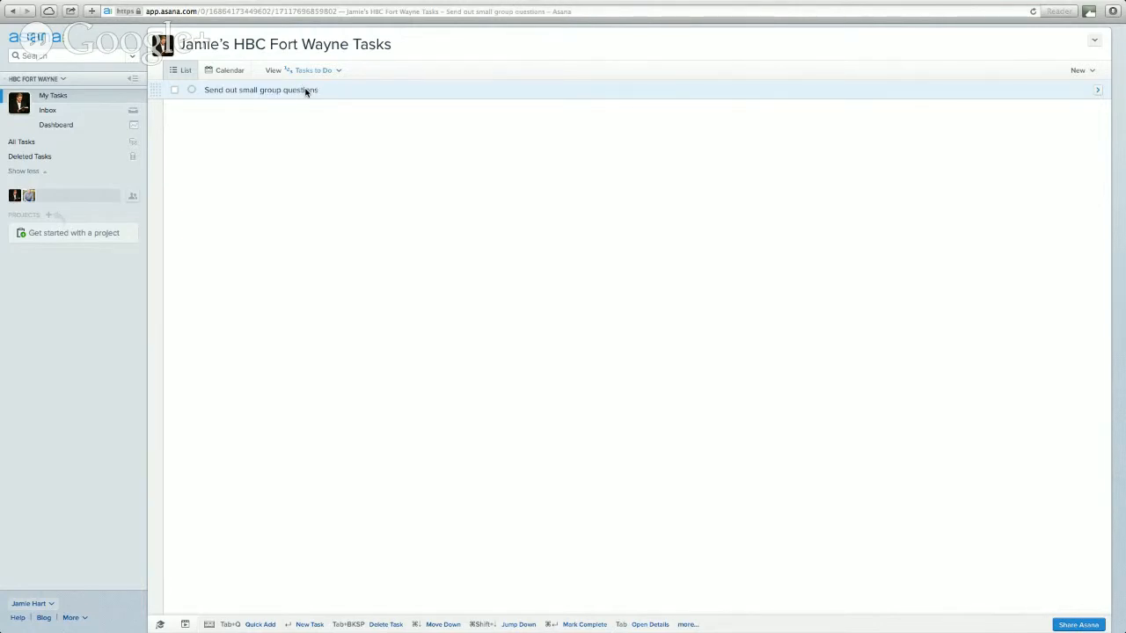
key("Return")
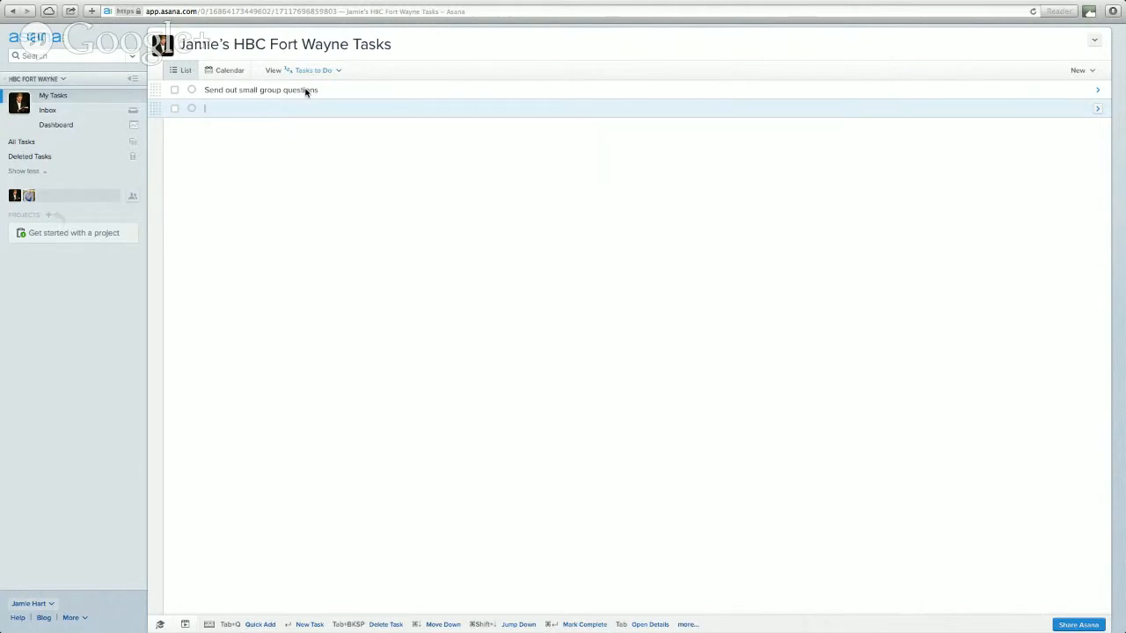
type("Send Annoucements to Jill")
double_click(253, 106)
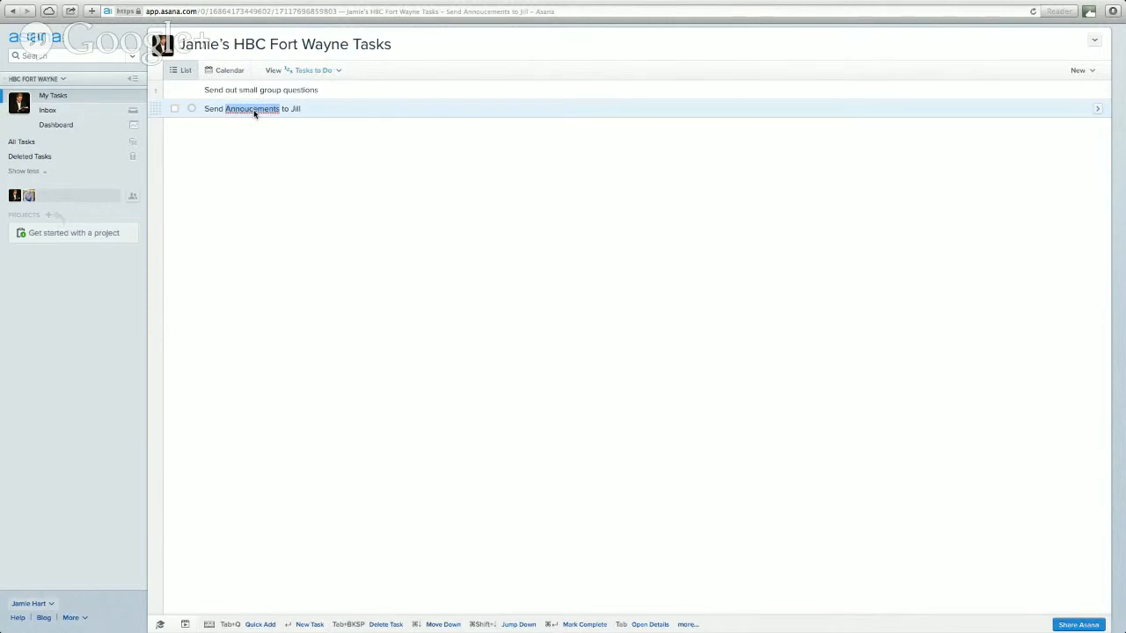
right_click(257, 111)
left_click(257, 113)
left_click(327, 109)
- Add a third task, 'Load Presentation to Planning Center'
key("Return")
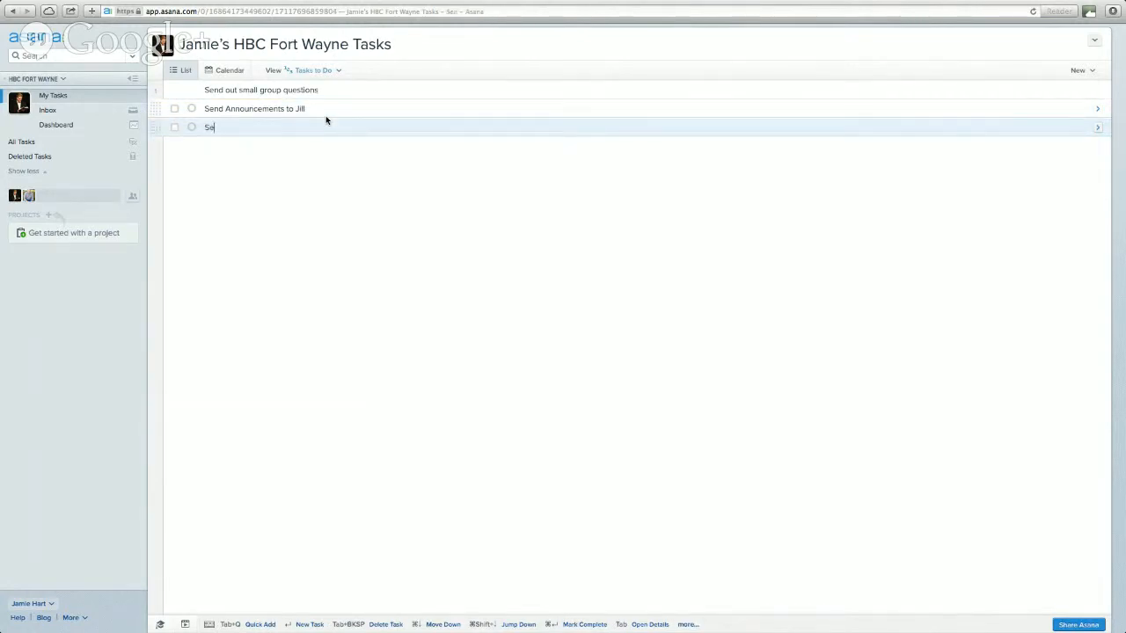
type("Load Presentation to Planning")
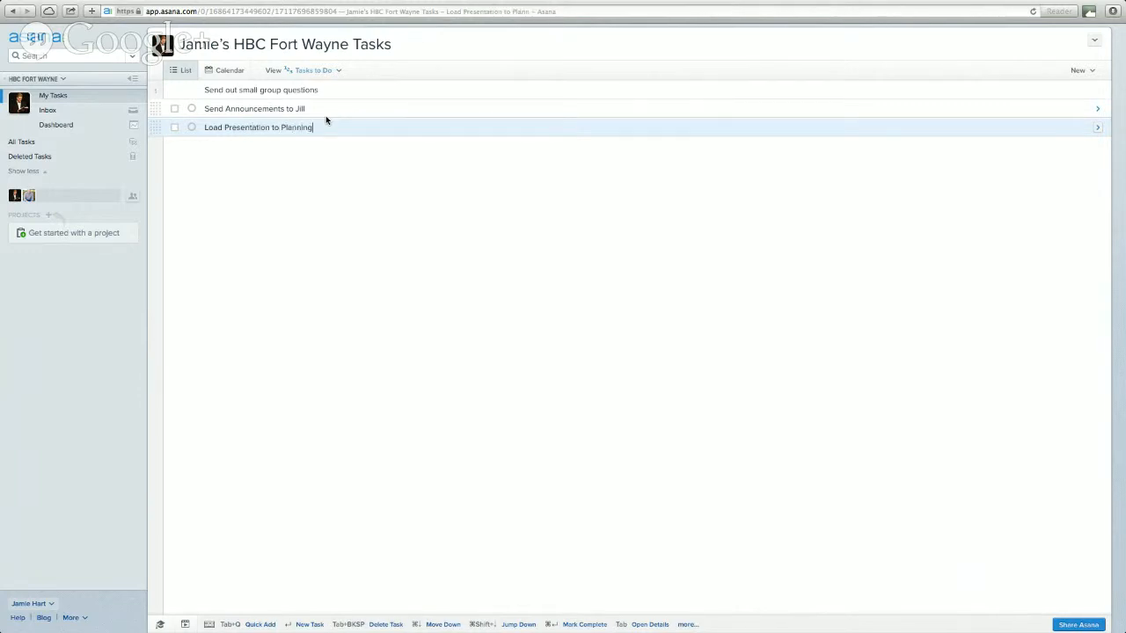
type(" Center")
left_click(389, 90)
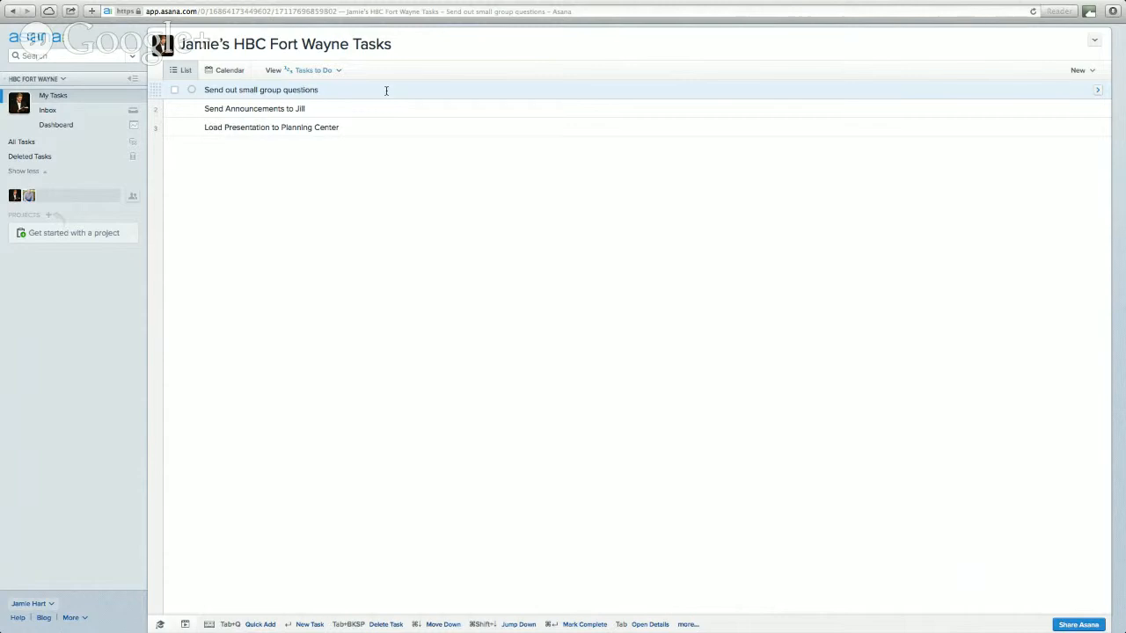
- Make 'Send out small group questions' due Monday, October 6, then choose Make a Copy
left_click(1097, 93)
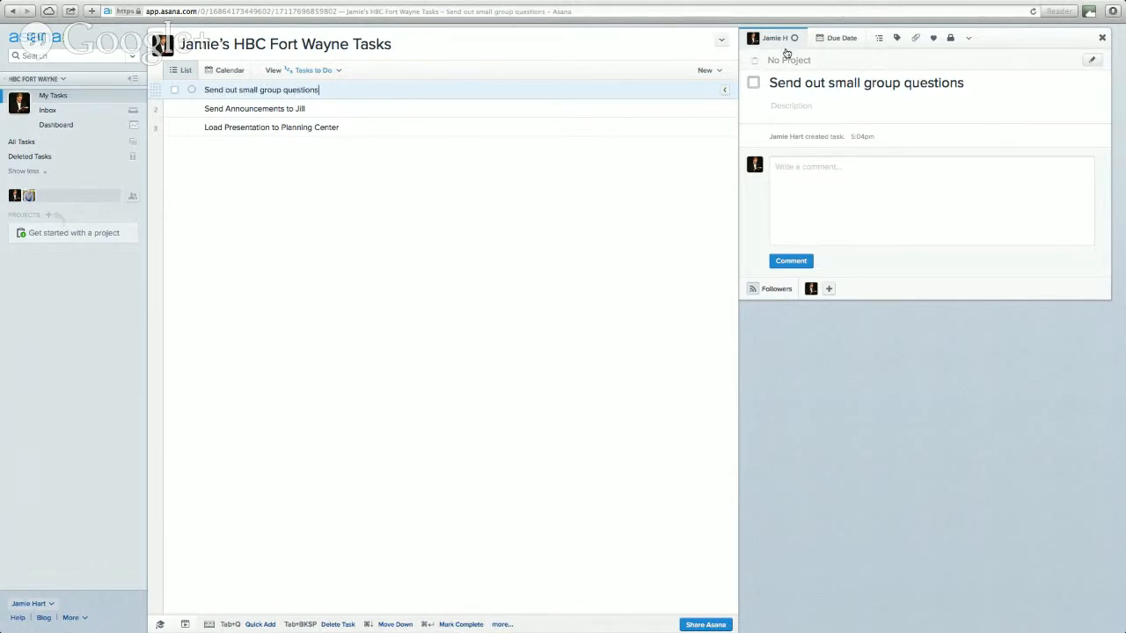
left_click(833, 37)
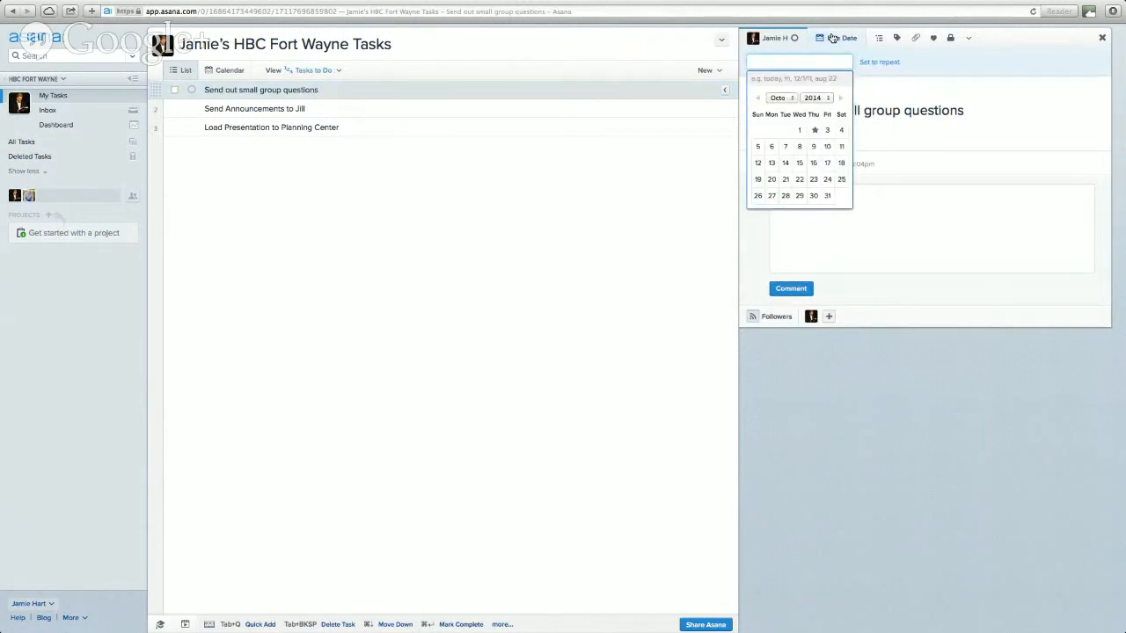
left_click(772, 148)
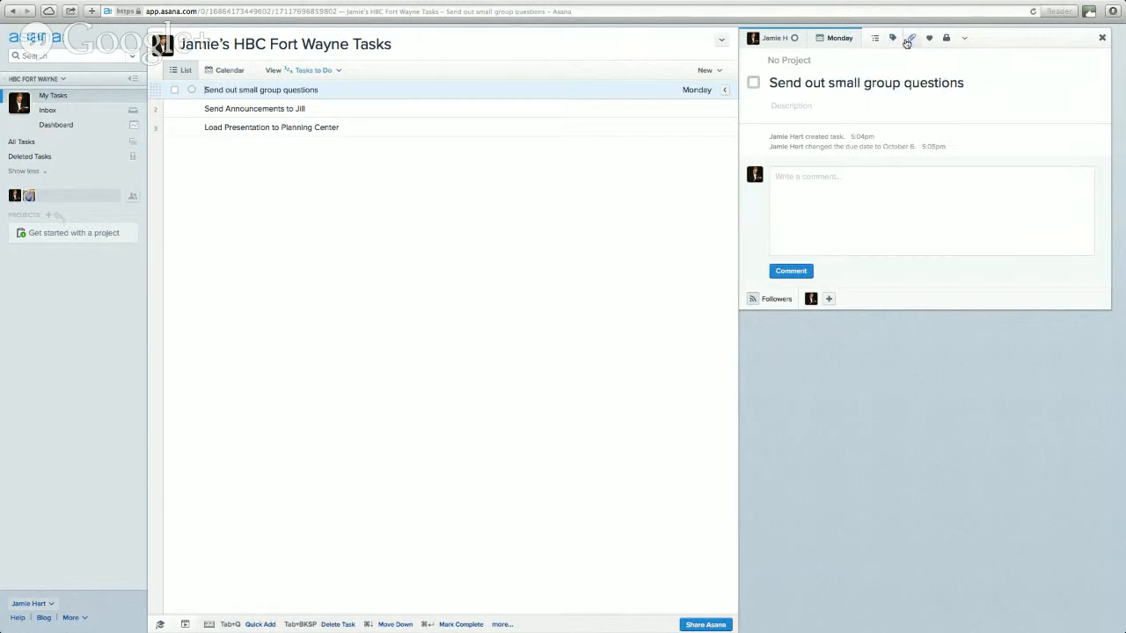
left_click(964, 42)
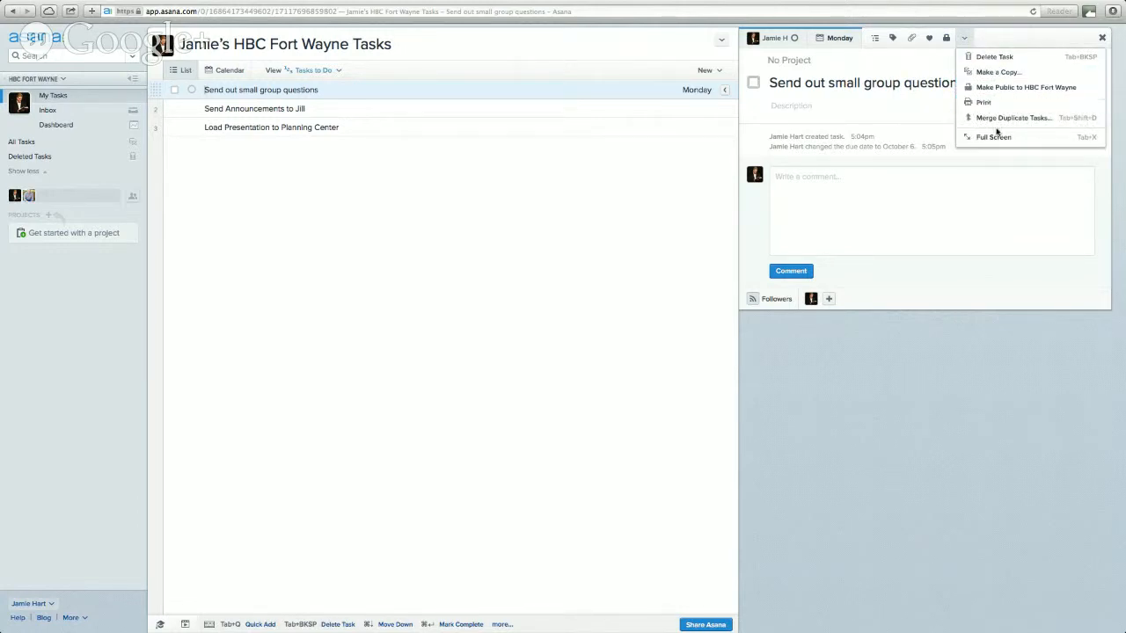
left_click(968, 73)
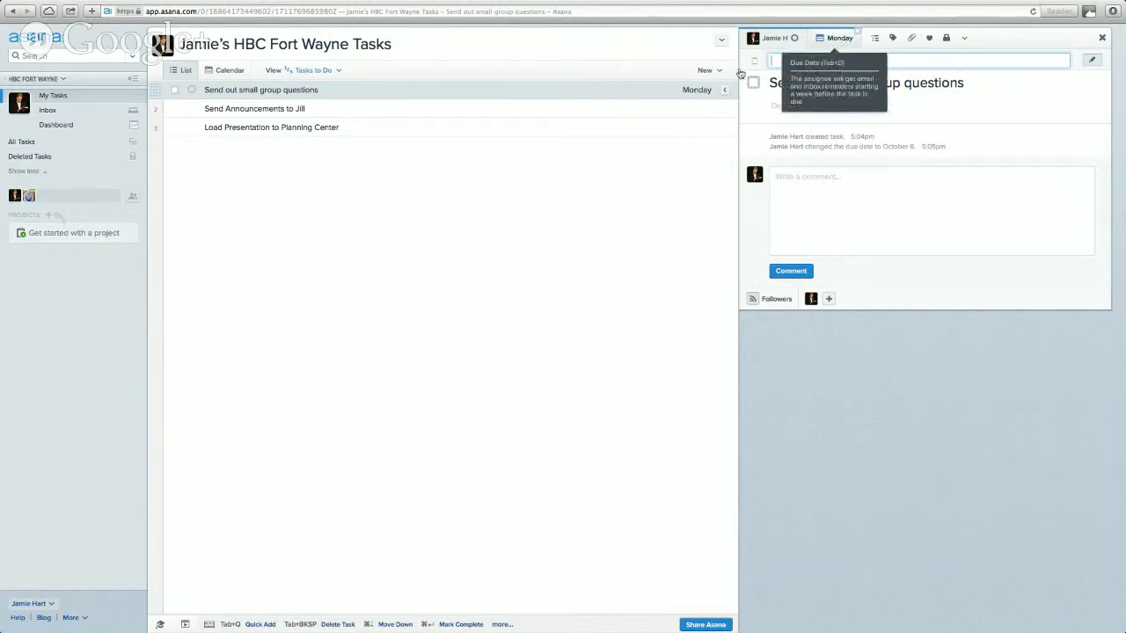
- Set the announcements task due October 3 and the presentation task due October 4, then view the calendar
left_click(312, 109)
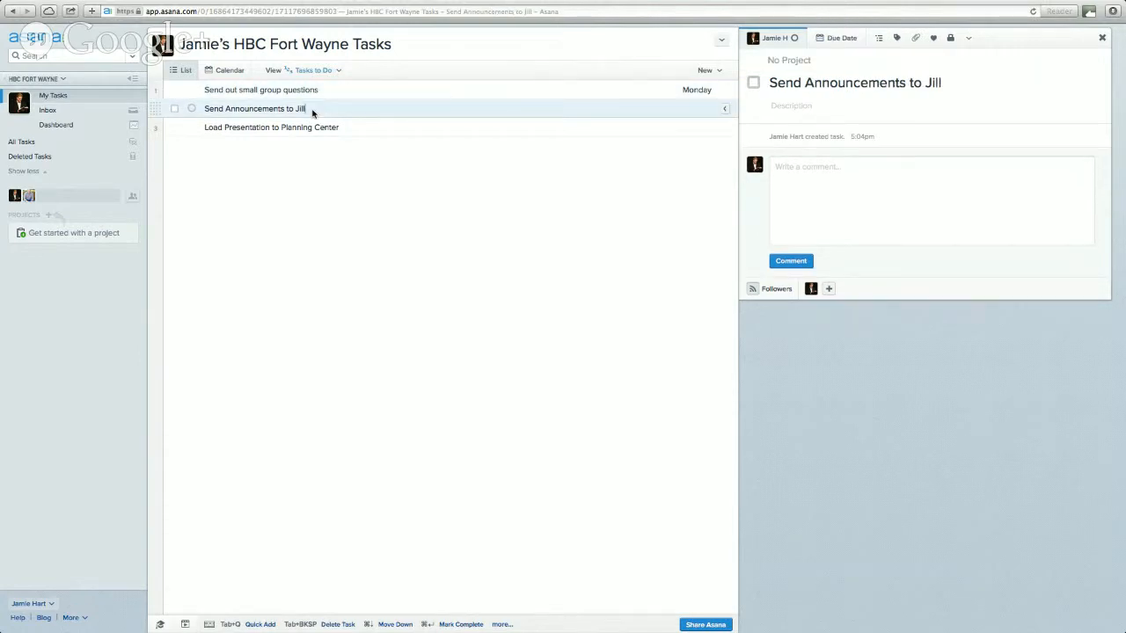
left_click(826, 39)
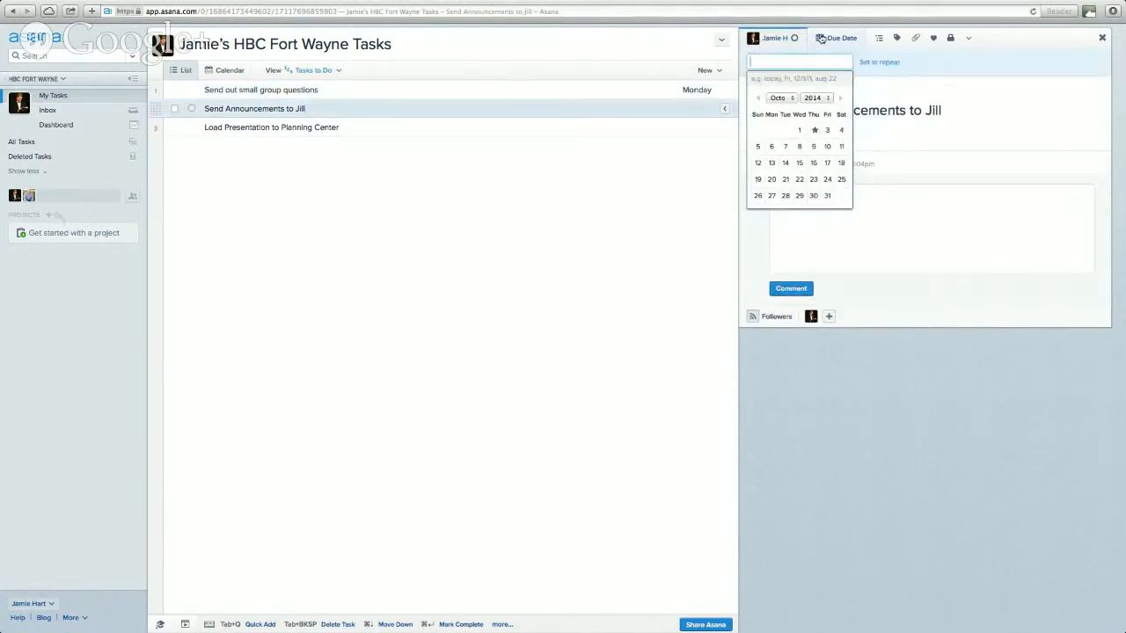
left_click(827, 131)
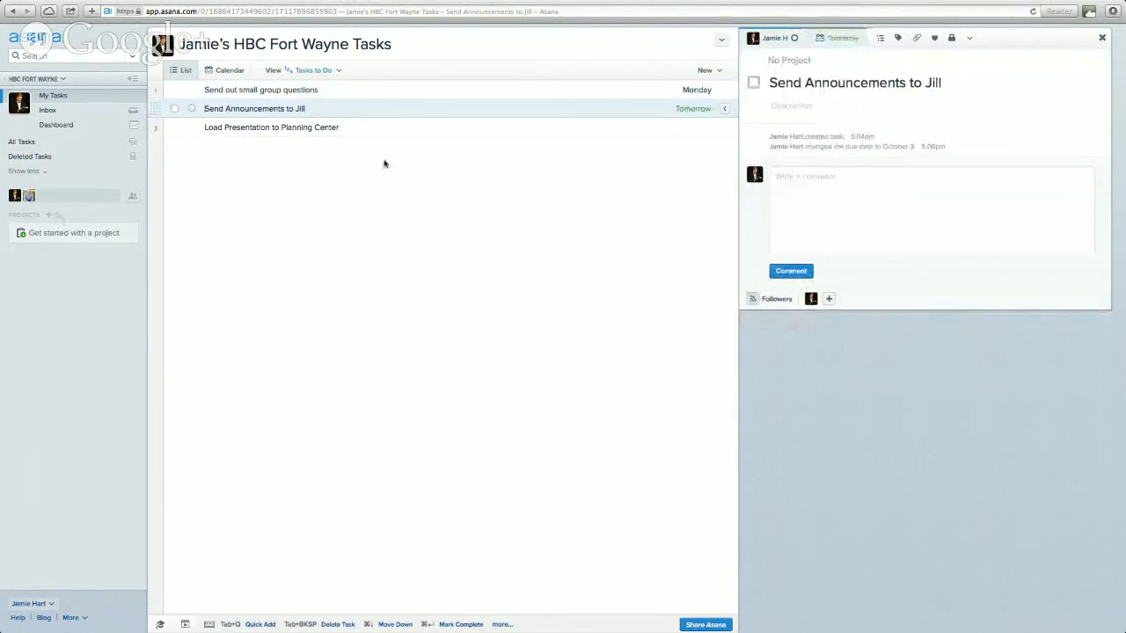
left_click(383, 128)
left_click(836, 37)
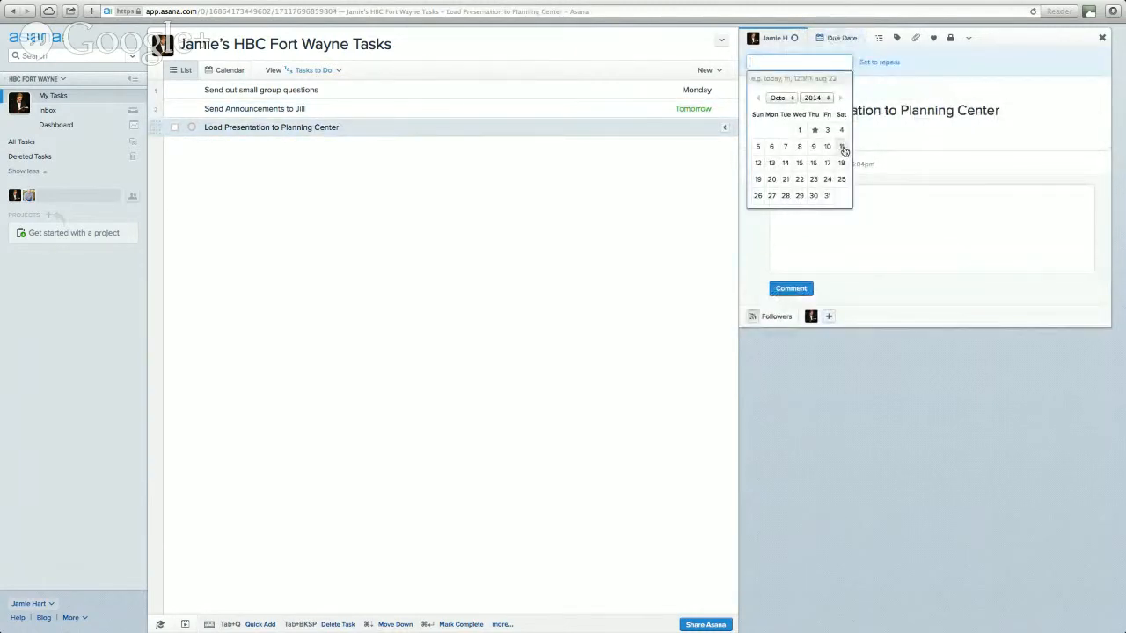
left_click(843, 132)
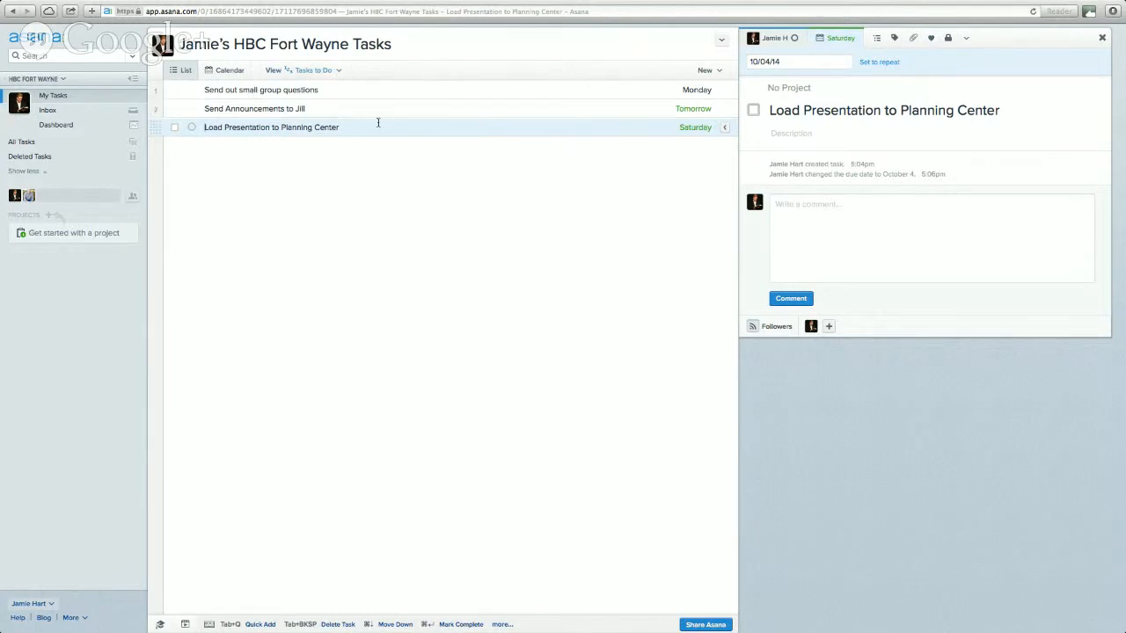
left_click(227, 76)
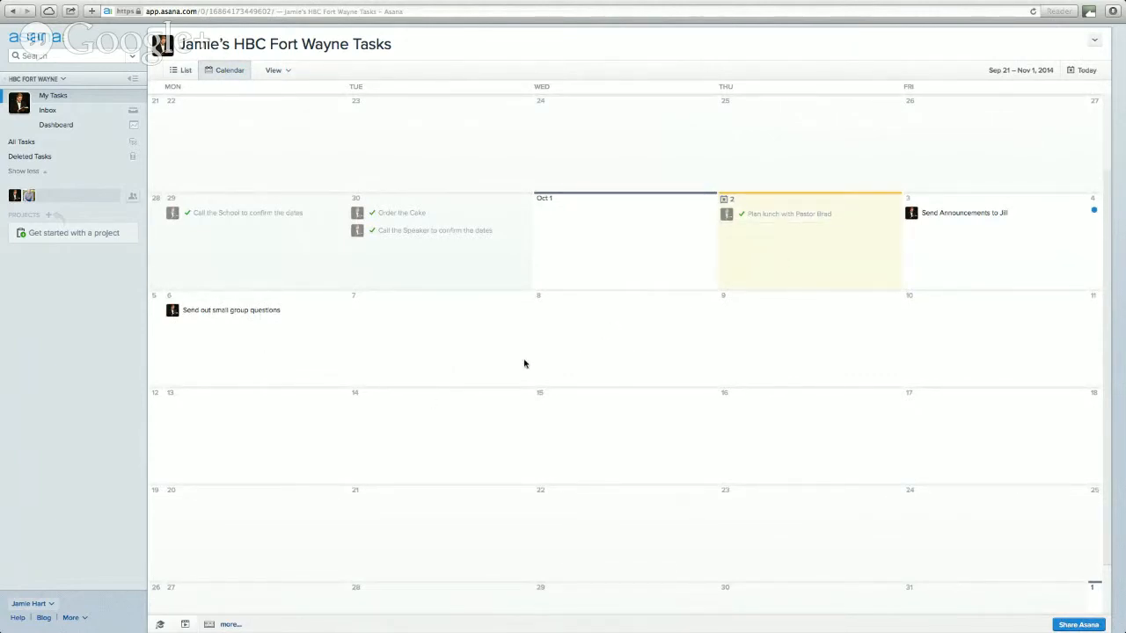
- Return to the list, try the Tasks By Due Date view, then switch to Tasks to Do
left_click(187, 70)
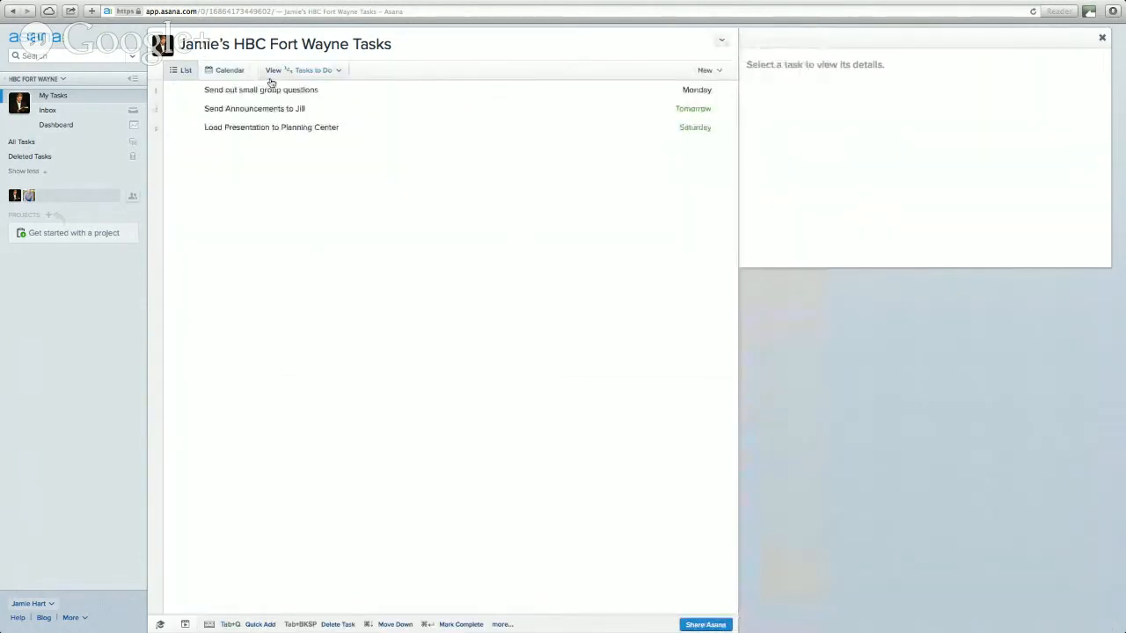
left_click(322, 74)
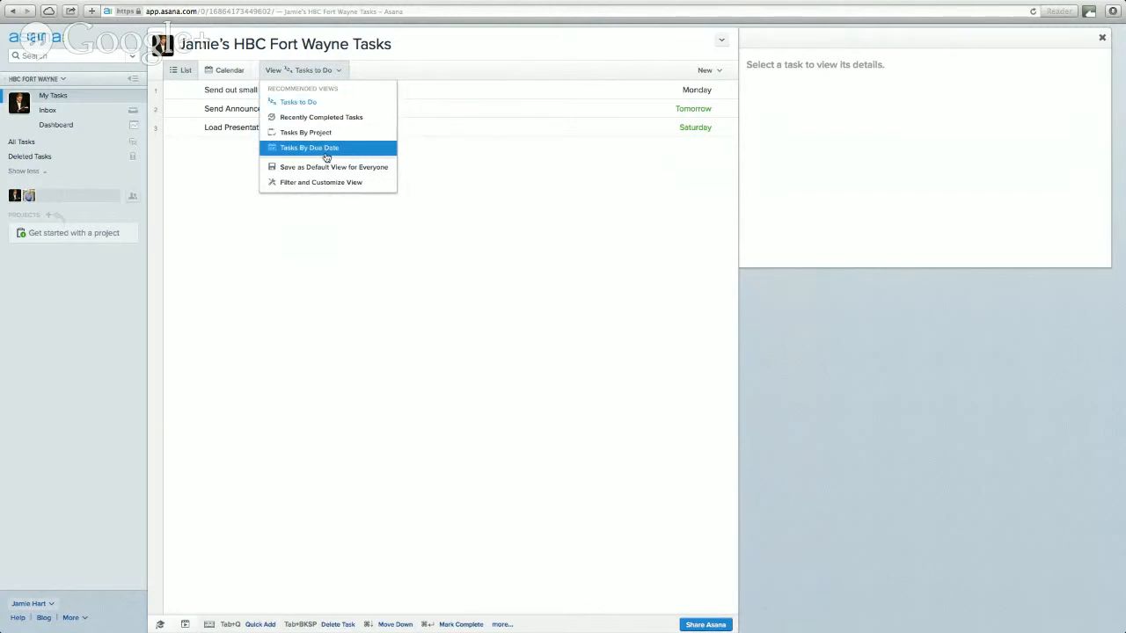
left_click(329, 149)
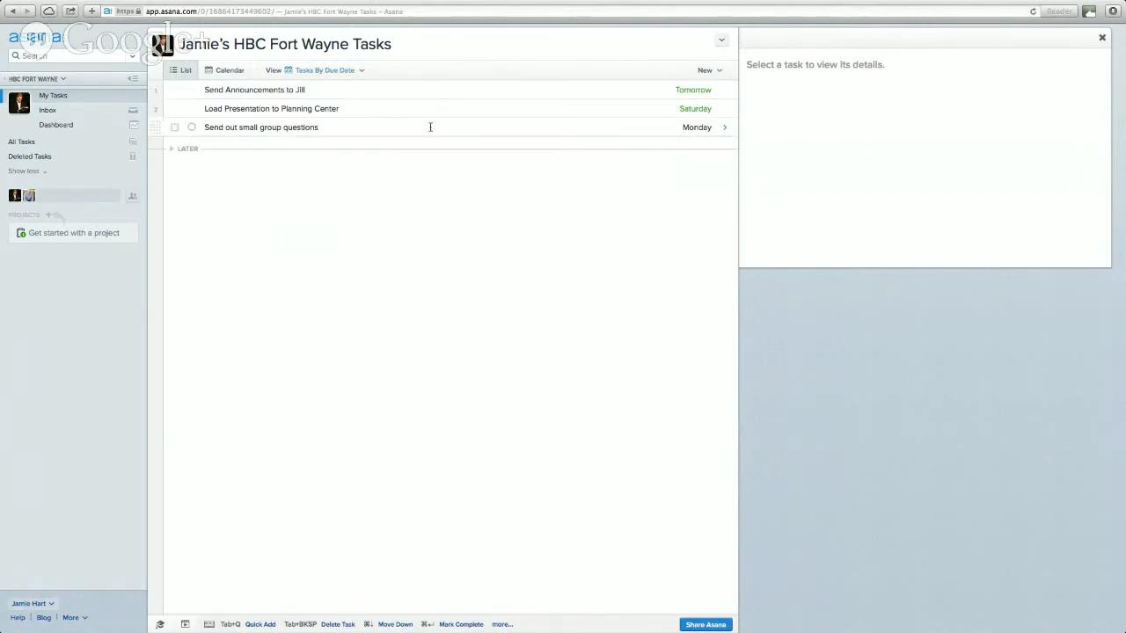
left_click(340, 70)
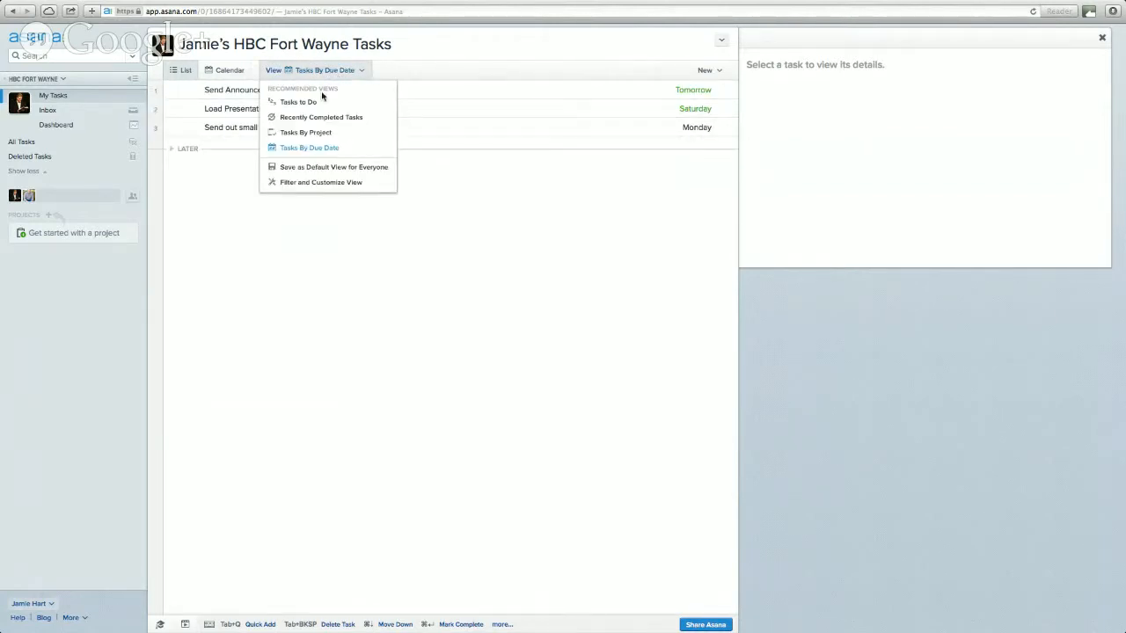
left_click(318, 103)
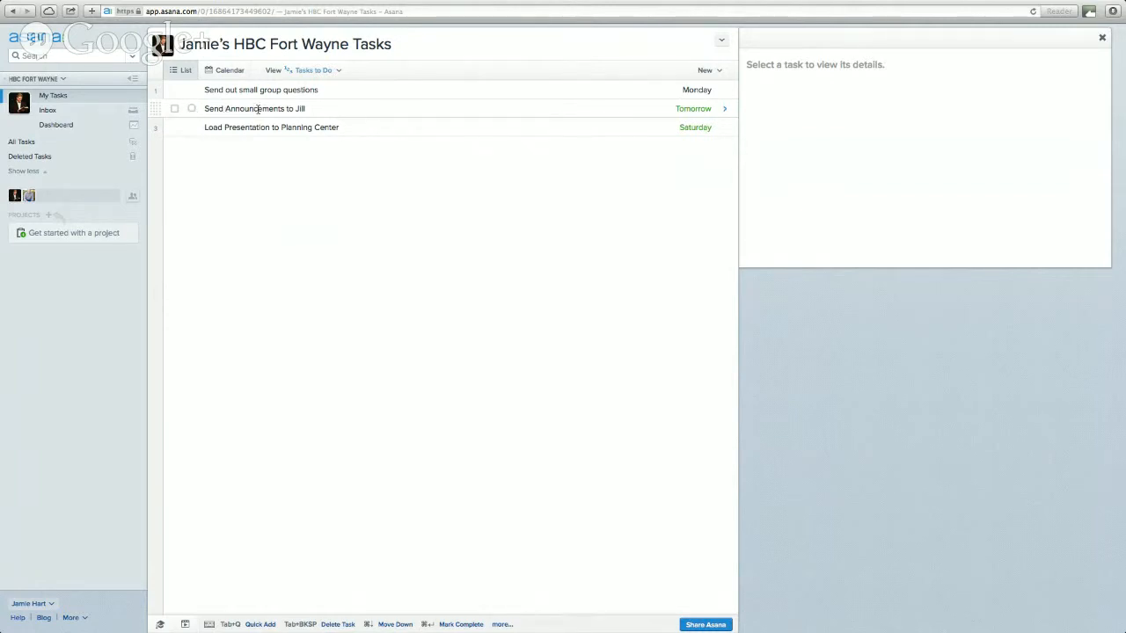
- Mark the announcements task for Today and keep the presentation task as Upcoming
left_click(192, 110)
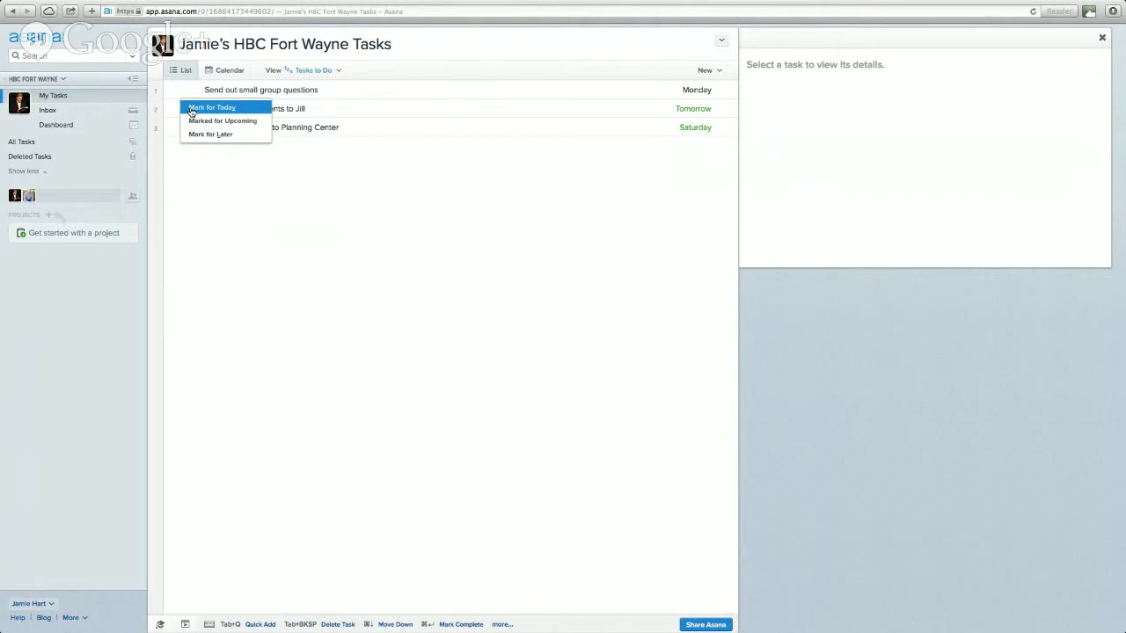
left_click(191, 109)
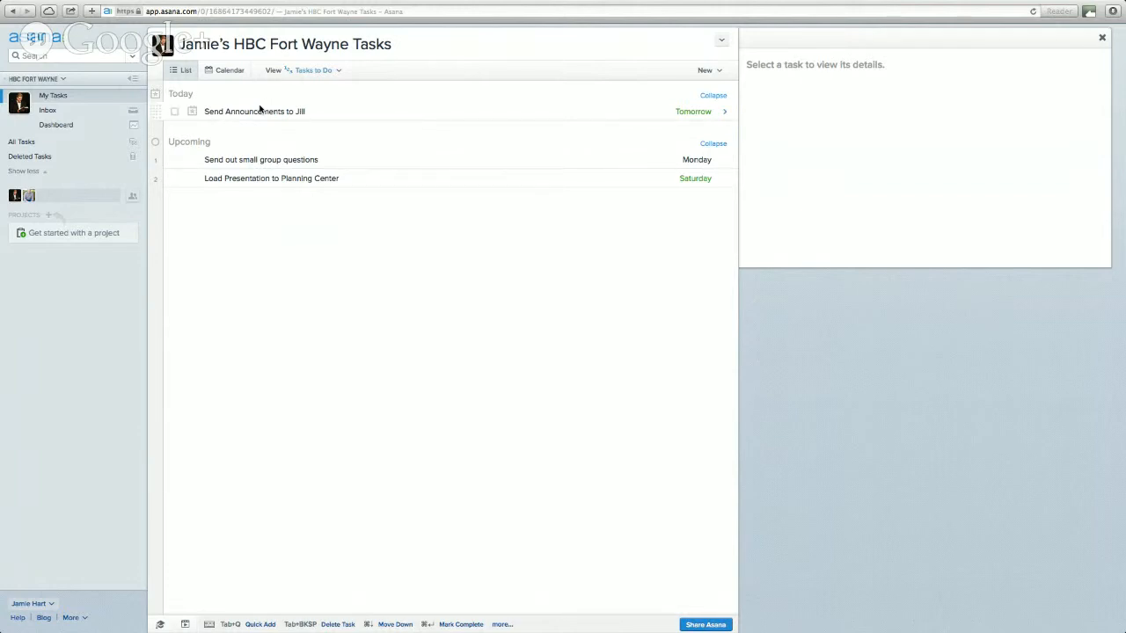
left_click(192, 160)
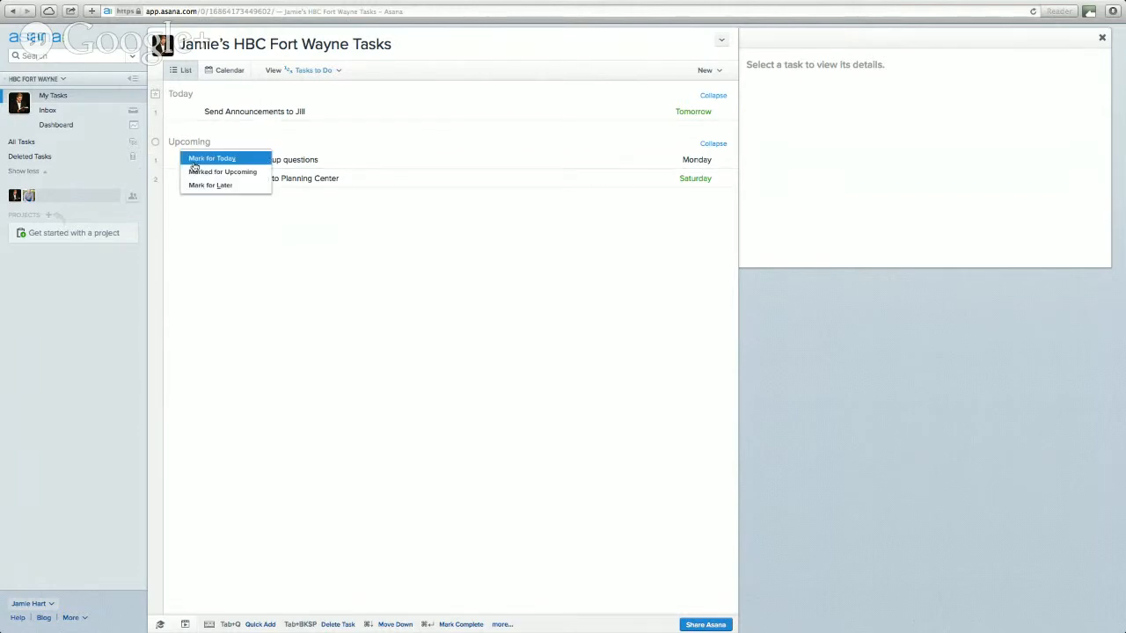
left_click(195, 172)
left_click(194, 178)
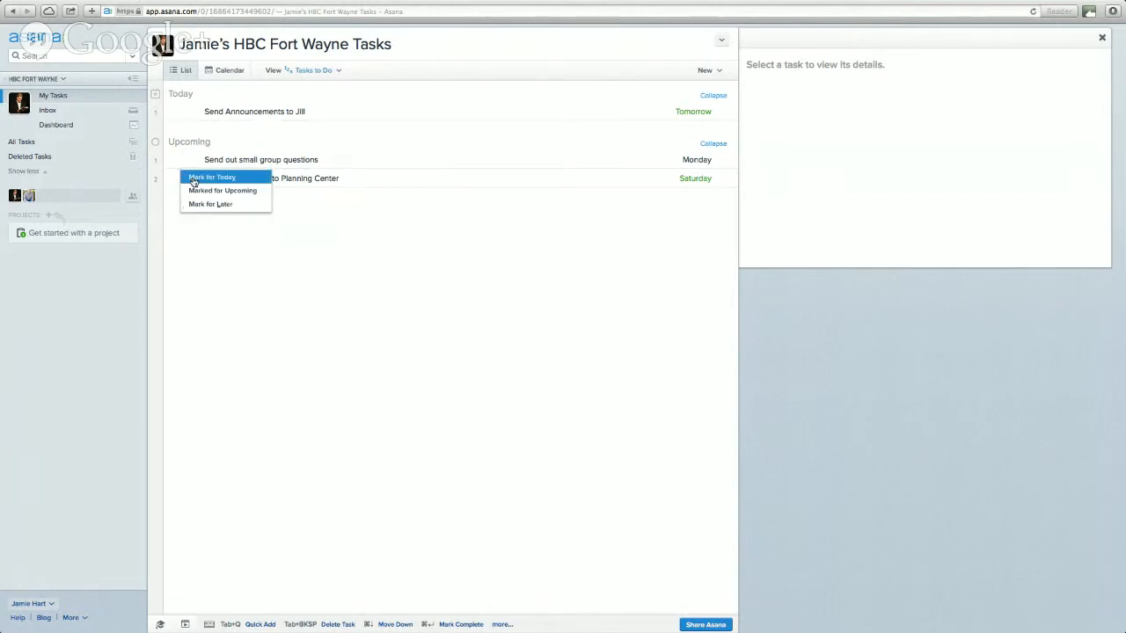
left_click(288, 204)
left_click(192, 178)
left_click(197, 188)
- Mark 'Send out small group questions' for Later and check it in the Later section
left_click(191, 159)
left_click(203, 186)
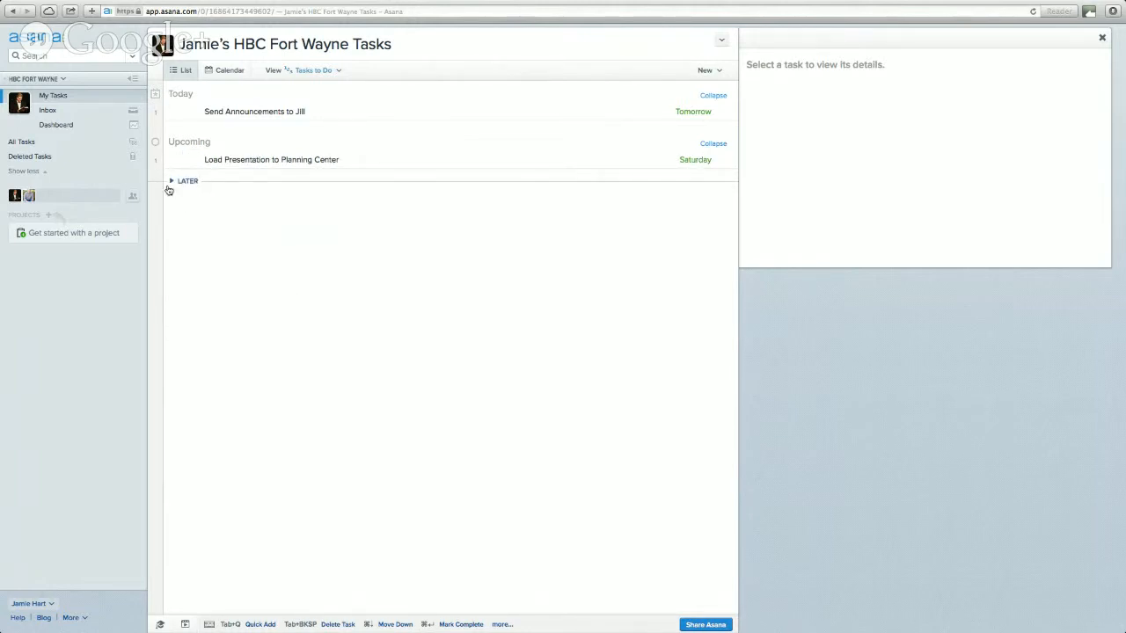
left_click(172, 182)
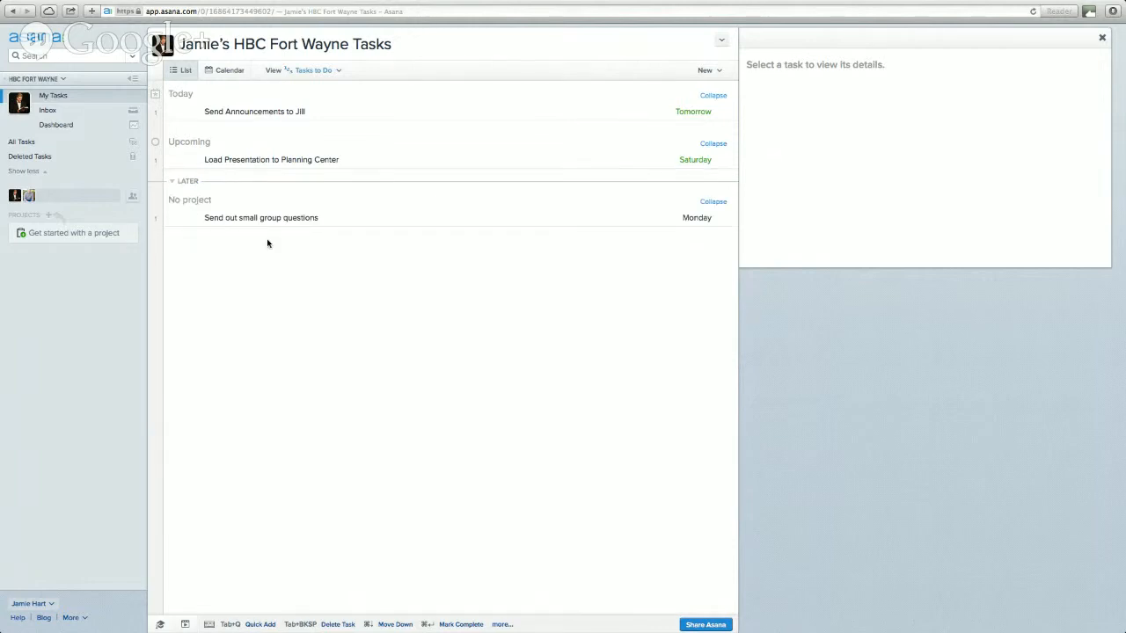
left_click(172, 182)
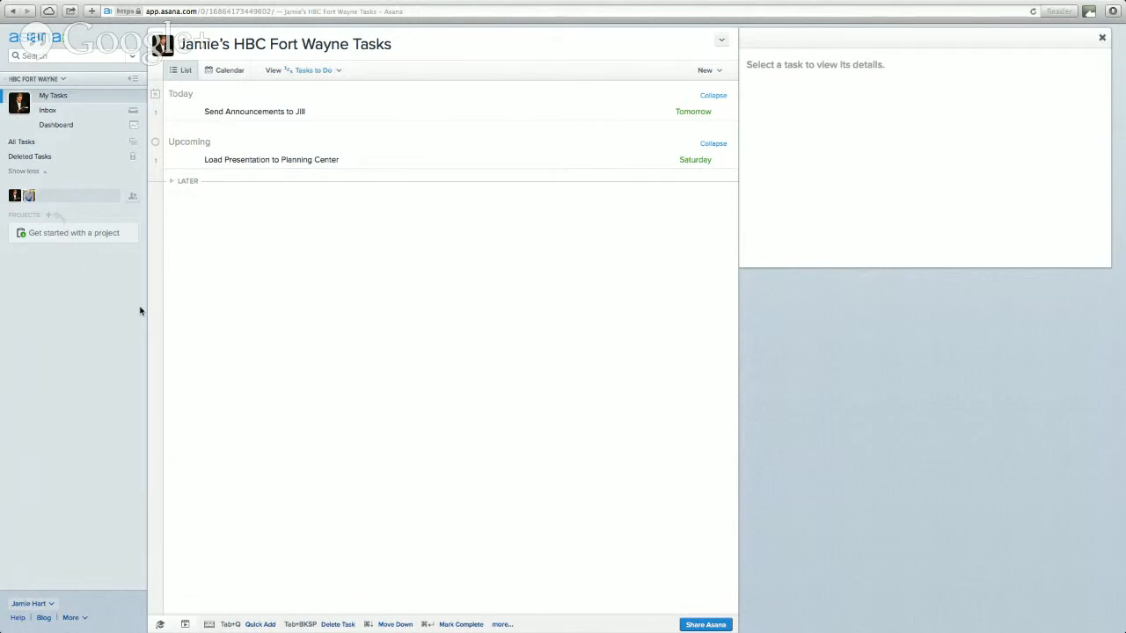
- Create the project 'Worship Facility Location' with a teammate as project owner
left_click(48, 217)
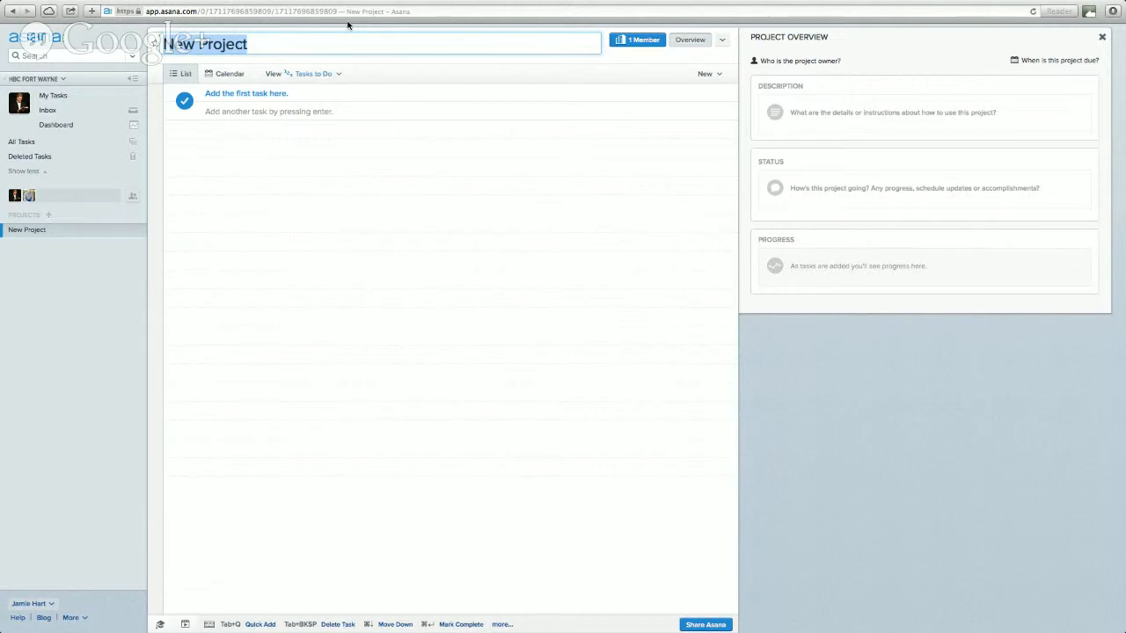
type("Worship Facility Loca")
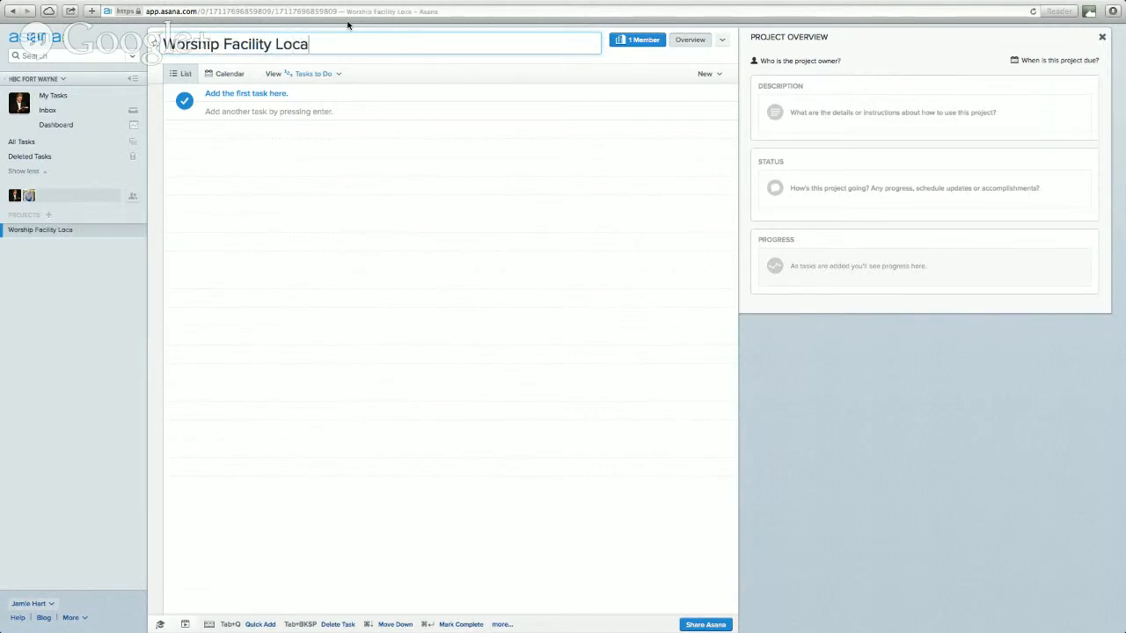
type("tion")
left_click(805, 61)
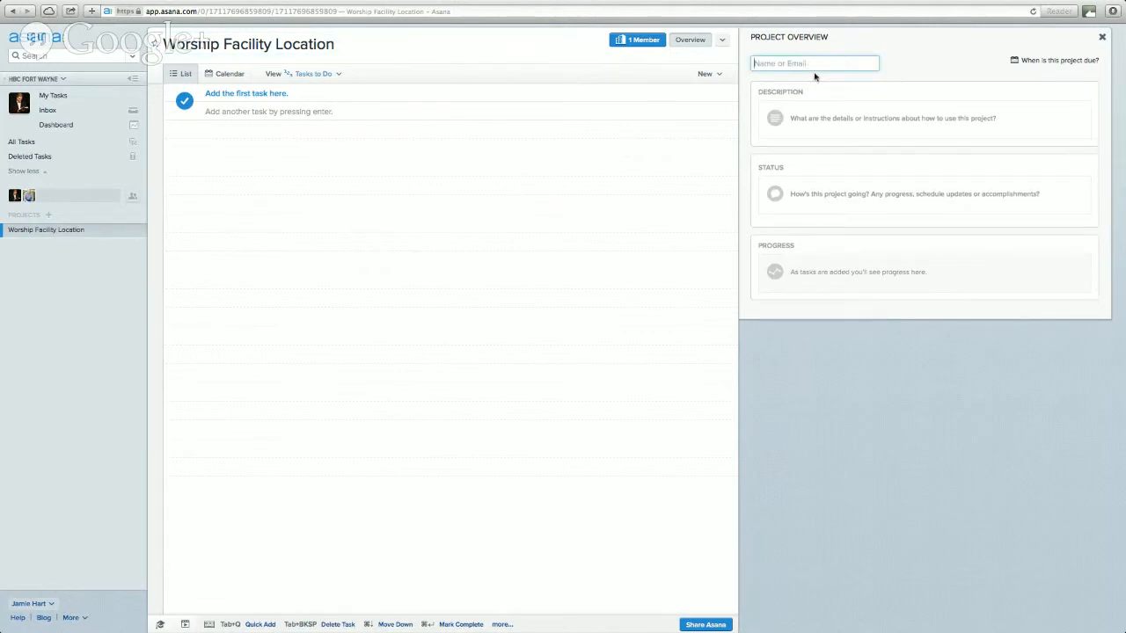
type("Jamie")
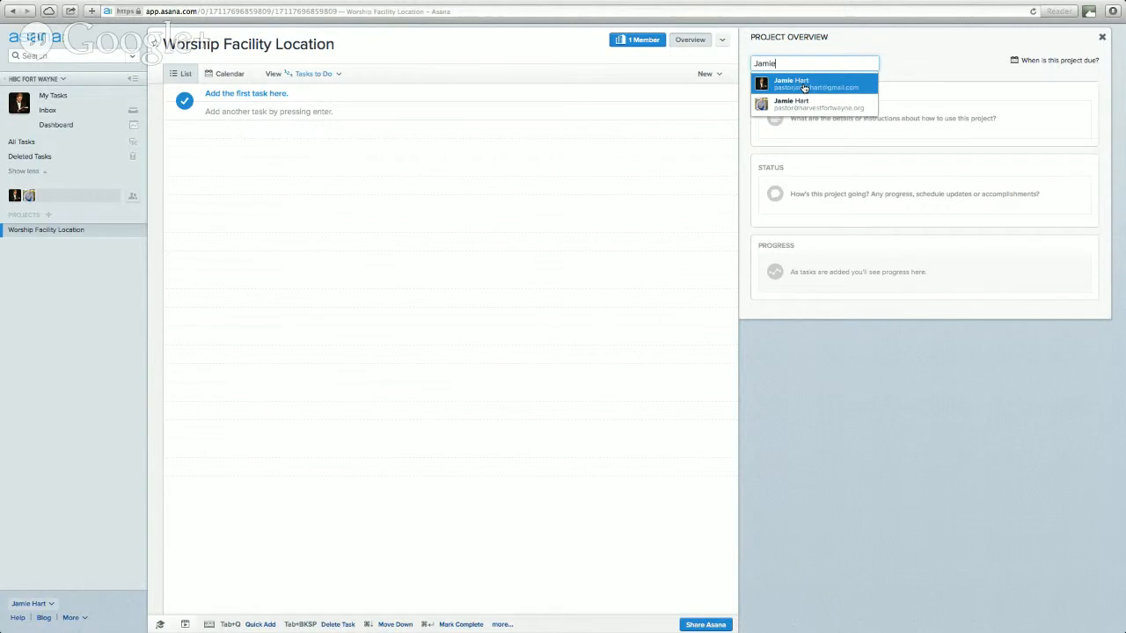
left_click(804, 88)
- Set the project due date to November 28, 2014
left_click(1049, 60)
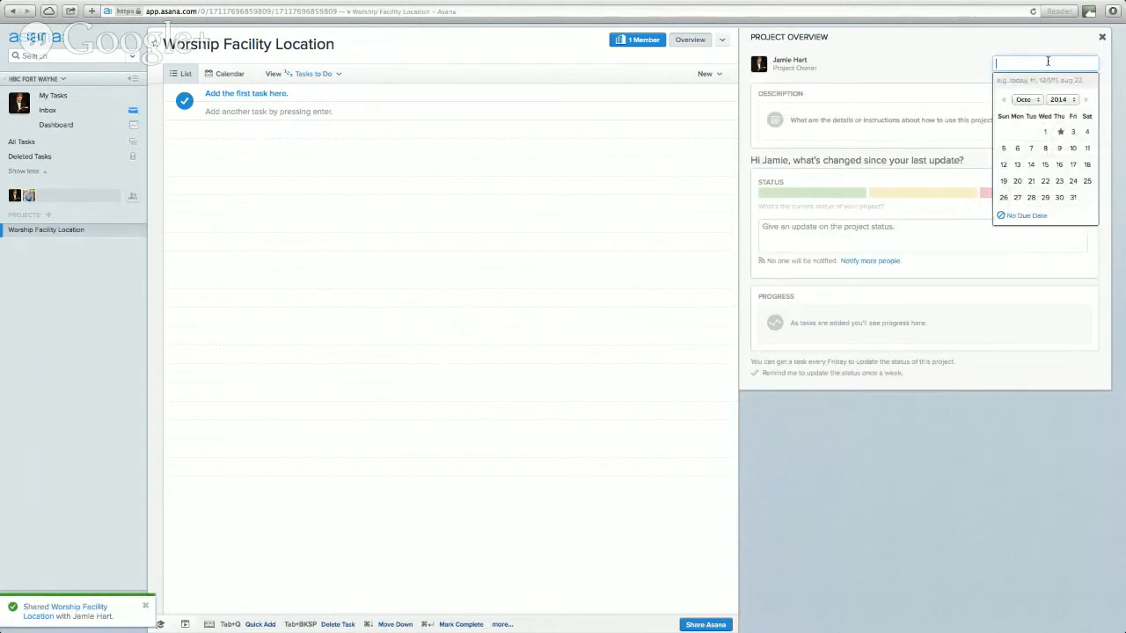
left_click(1087, 103)
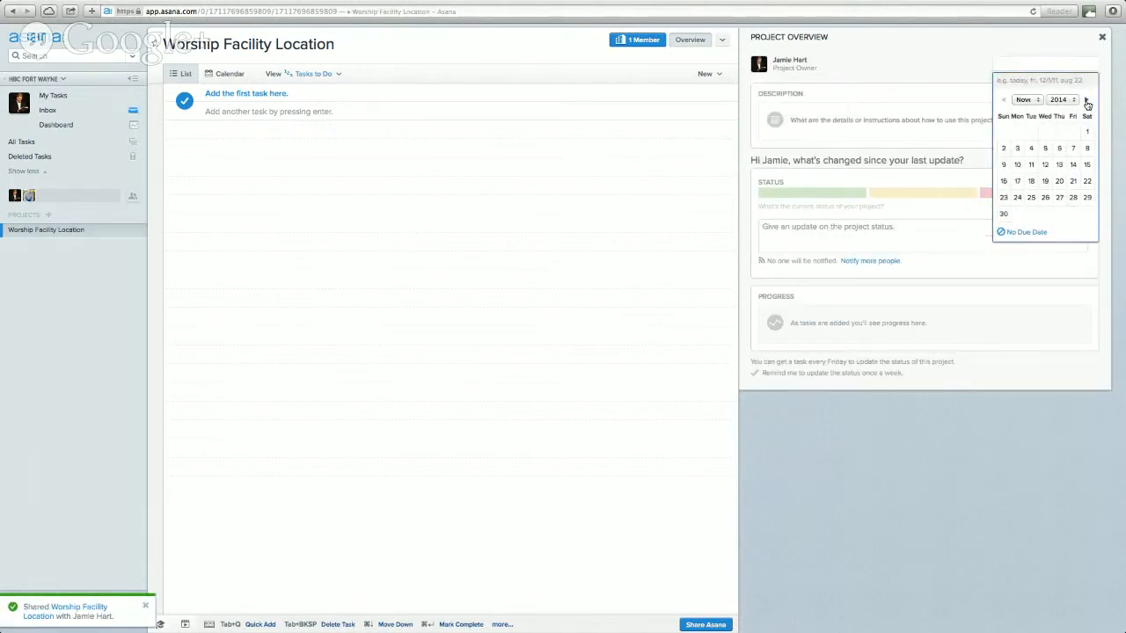
left_click(1072, 198)
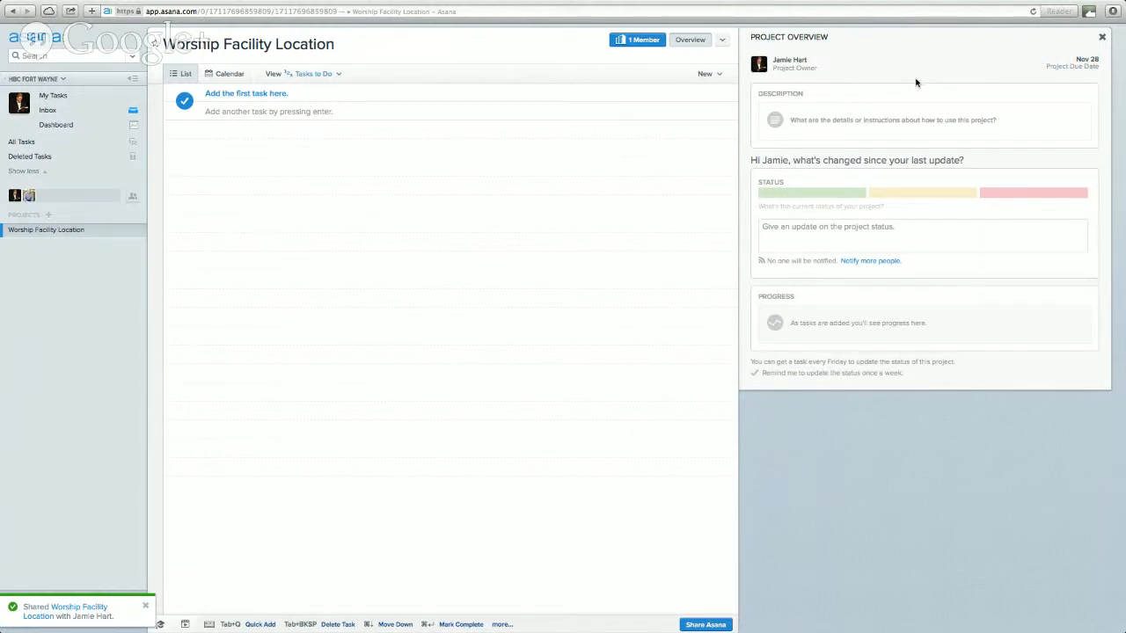
left_click(852, 121)
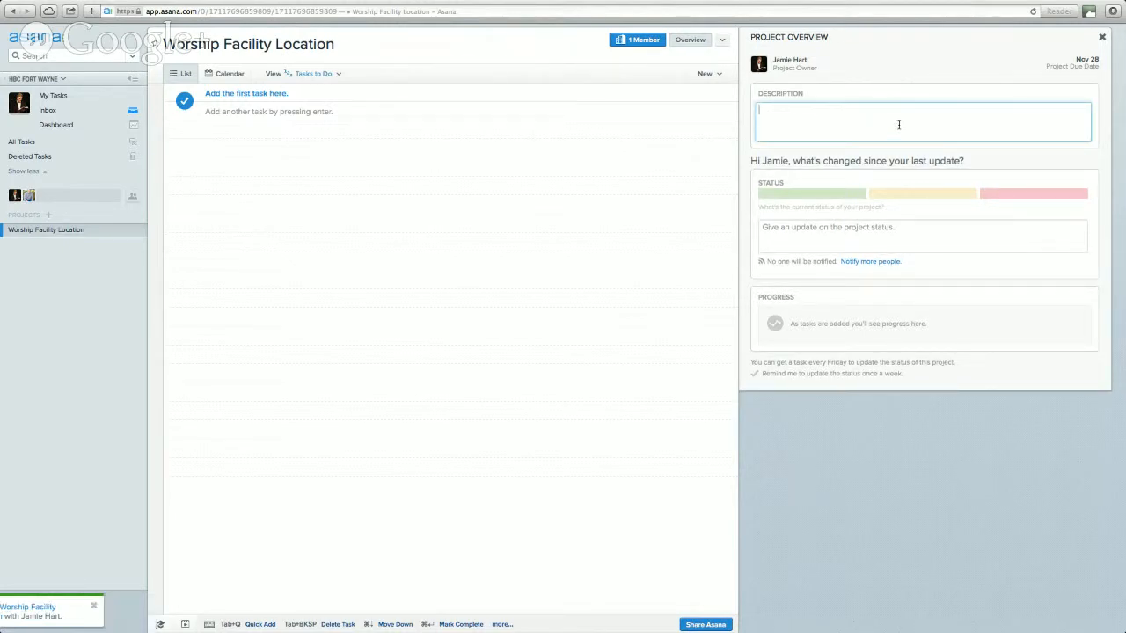
- Enter the project description 'We need to find a facility to hold our launch' and save it
type("W")
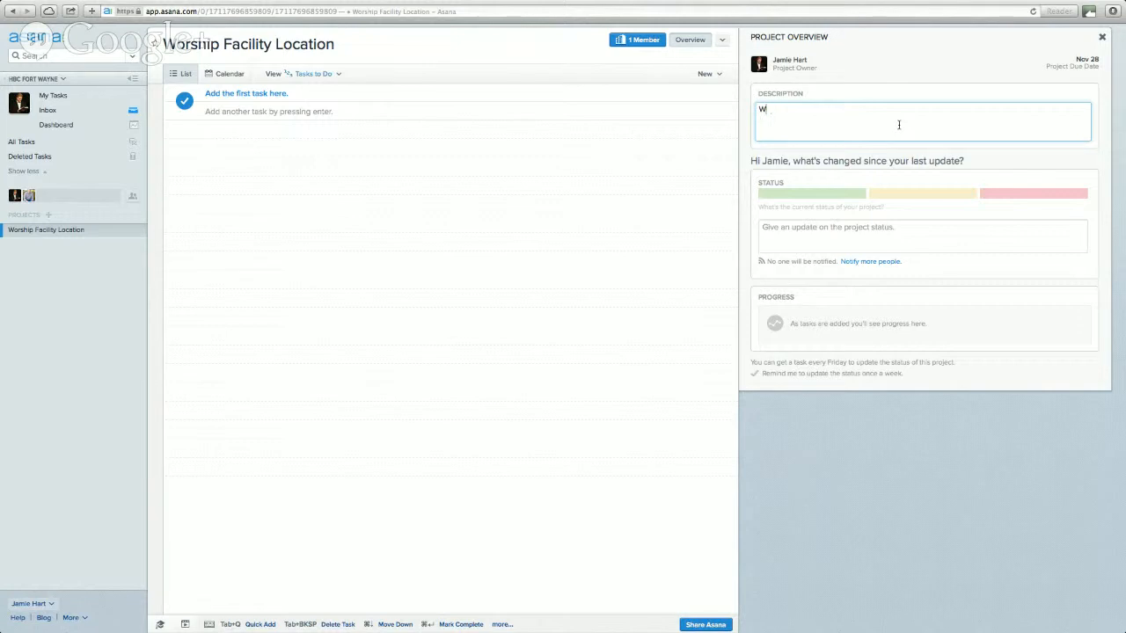
type("E weed to inf a facility to hold our launch")
left_click(880, 239)
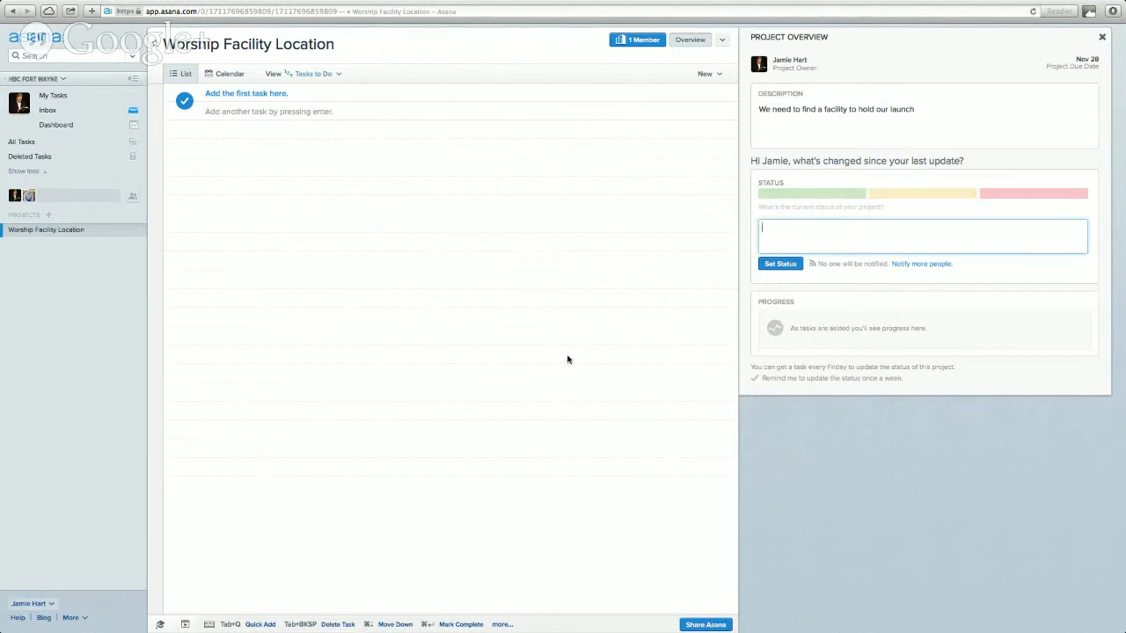
- Add the first project task 'Research Potential locations', correcting its spelling
left_click(272, 94)
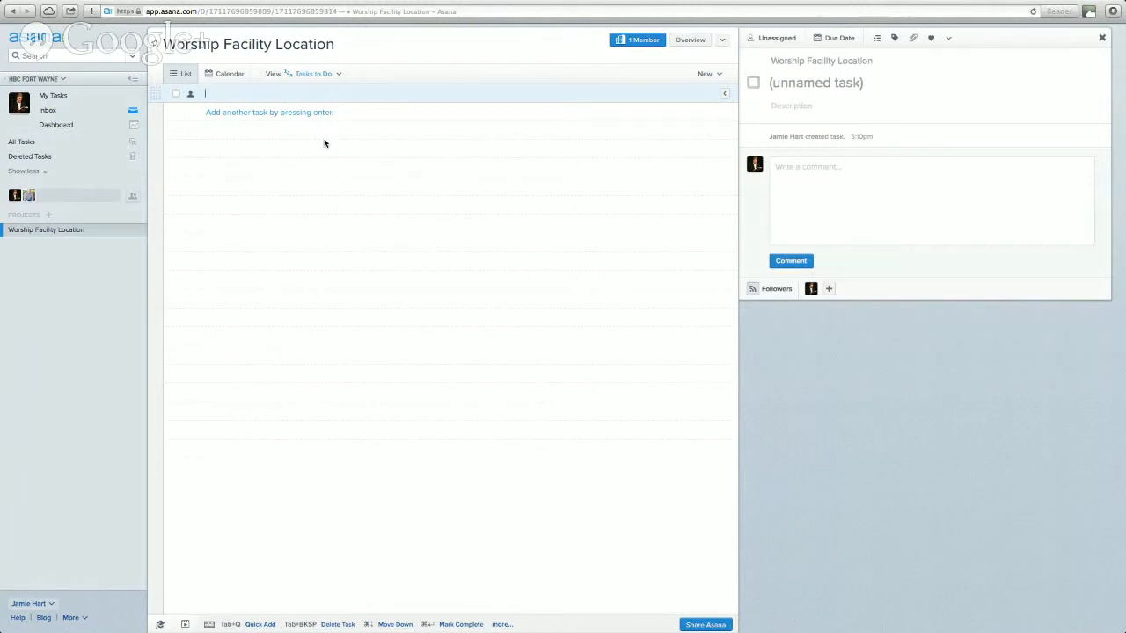
type("Rearch P")
key("BackSpace")
key("BackSpace")
key("BackSpace")
key("BackSpace")
key("BackSpace")
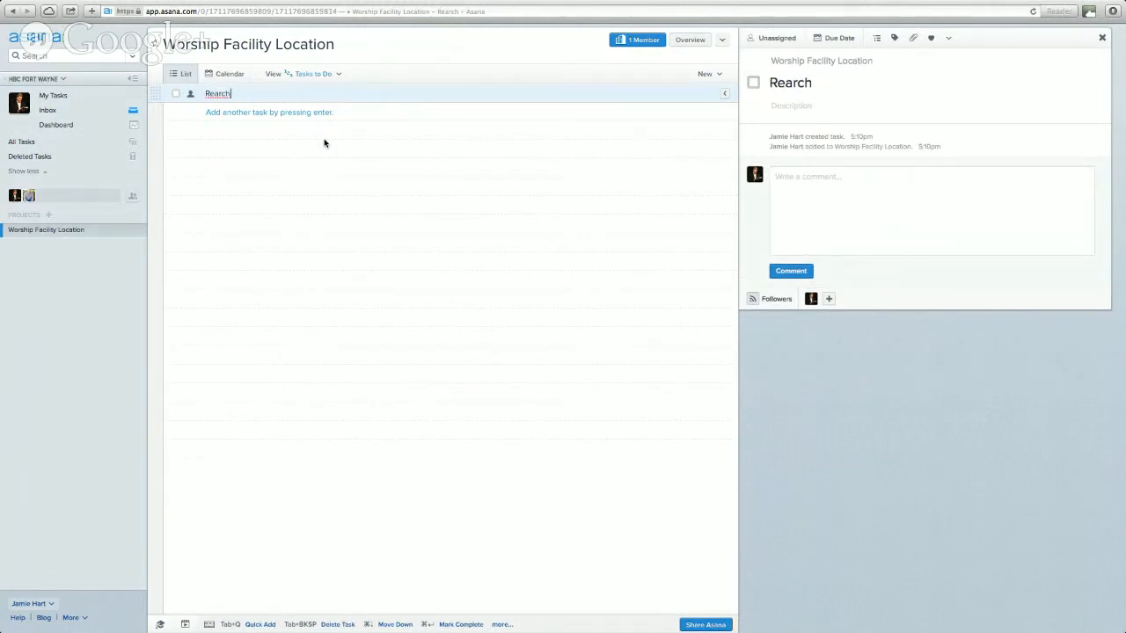
key("BackSpace")
type("search P")
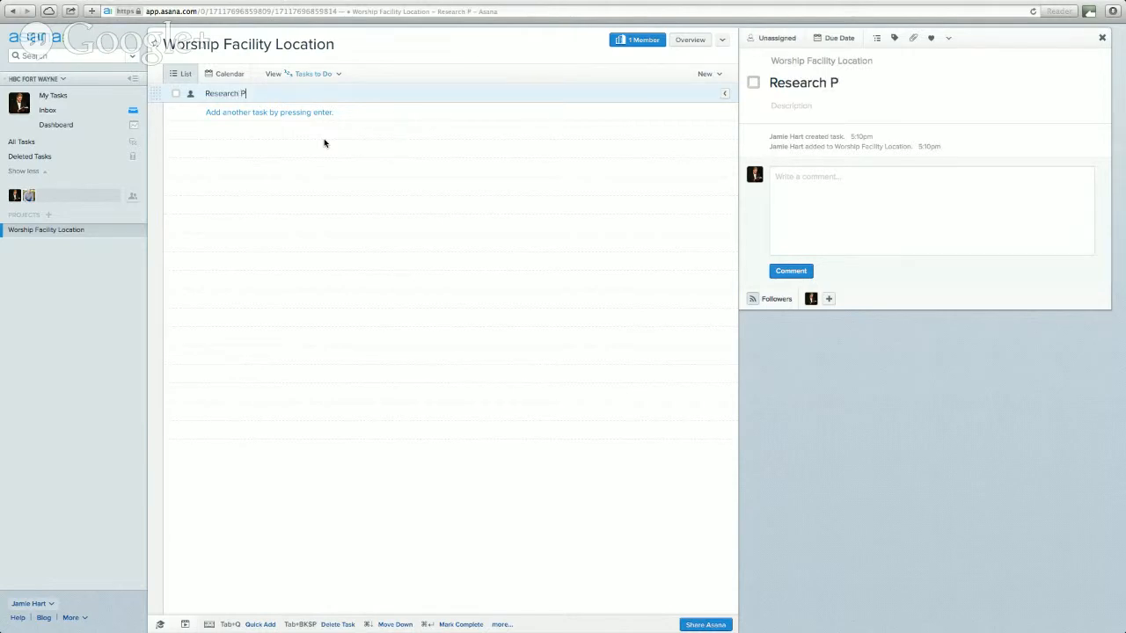
type("otiential locaions")
key("Return")
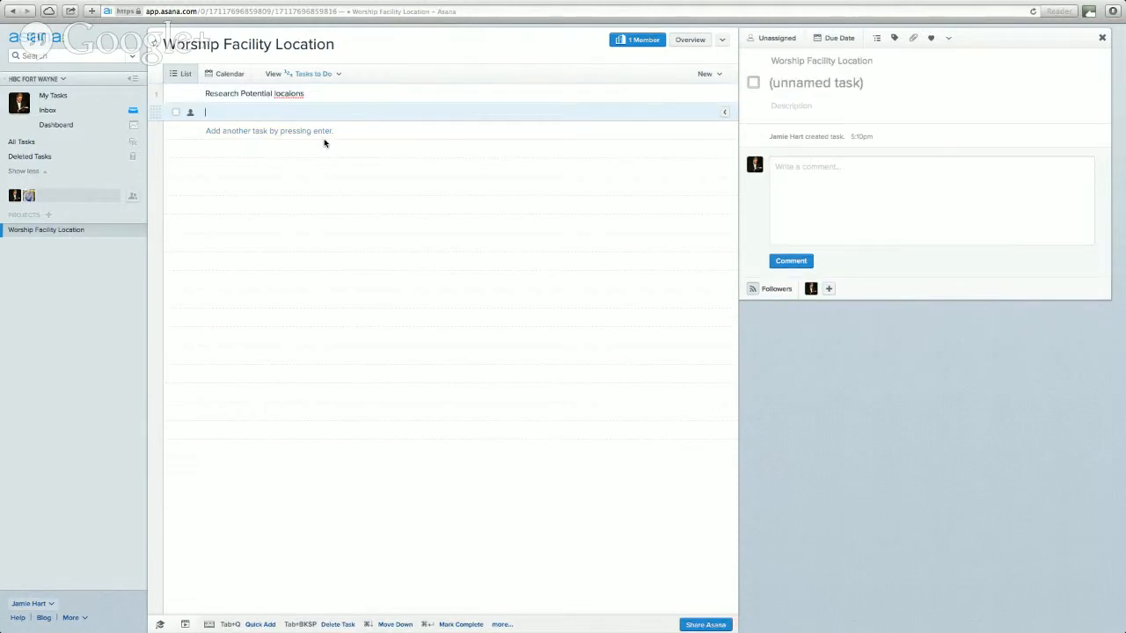
double_click(299, 93)
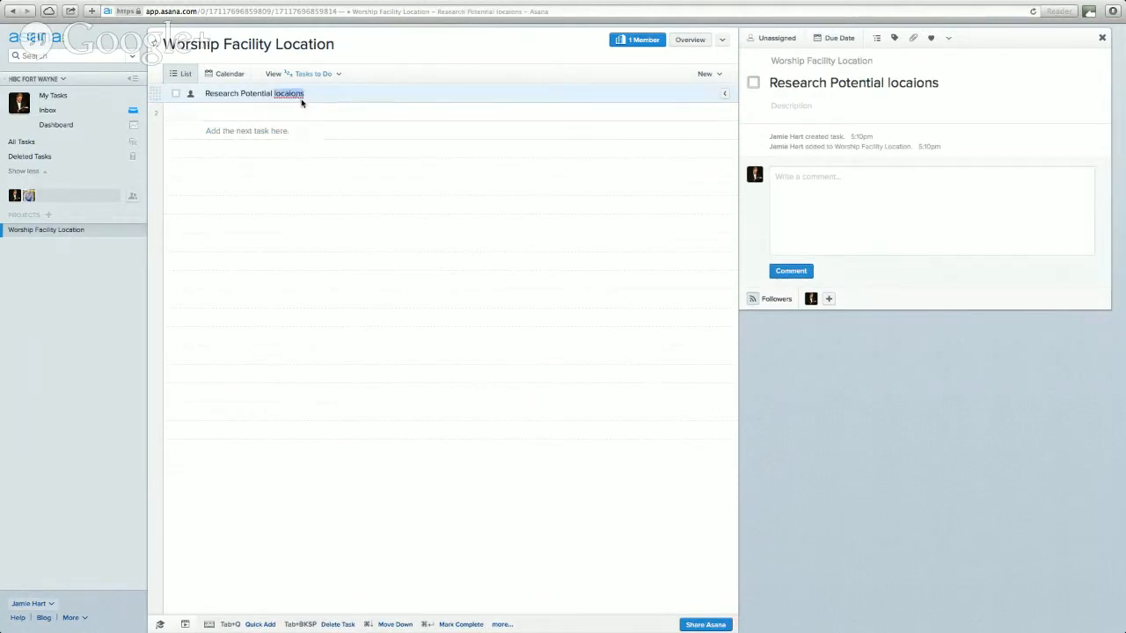
type("locations")
key("Return")
- Add the task 'Call School Districts to setup meeting', fixing 'Disctricts' via spell-check
type("Call Schold")
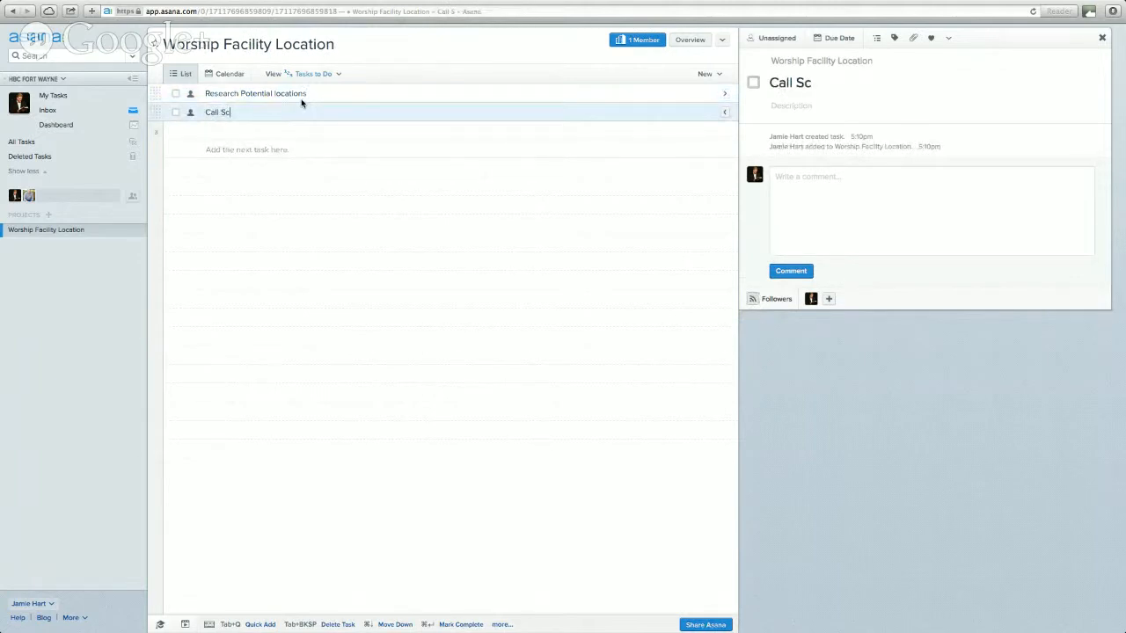
key("BackSpace")
key("BackSpace")
type("ol Disc")
type("ti")
key("BackSpace")
type("r")
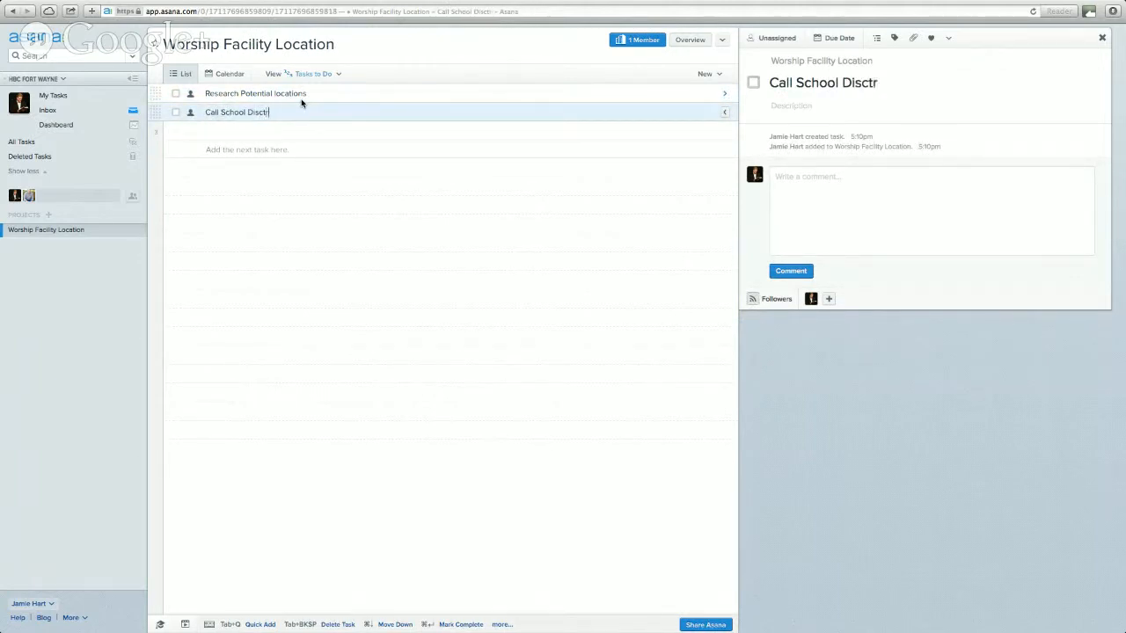
type("c")
key("BackSpace")
type("icts to setup meeting")
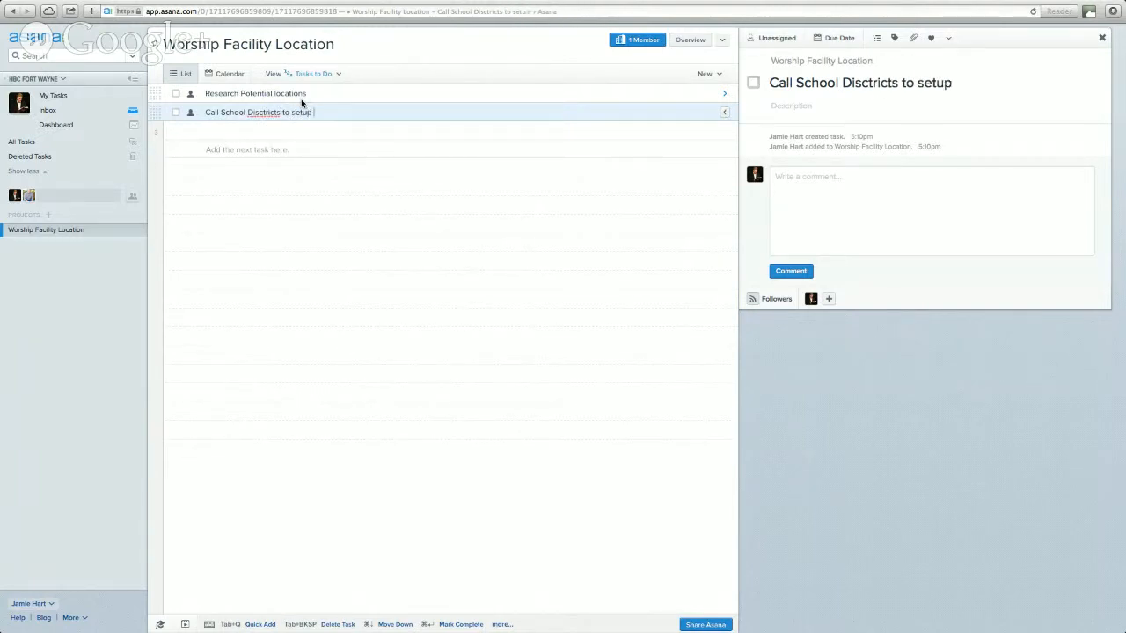
double_click(257, 112)
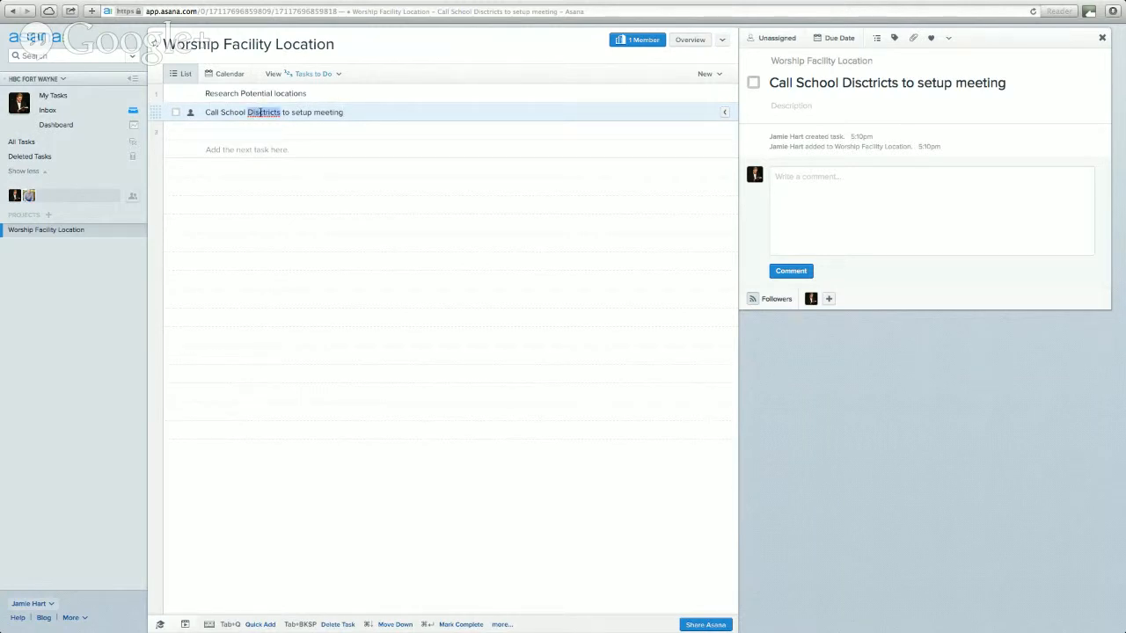
right_click(260, 115)
left_click(283, 115)
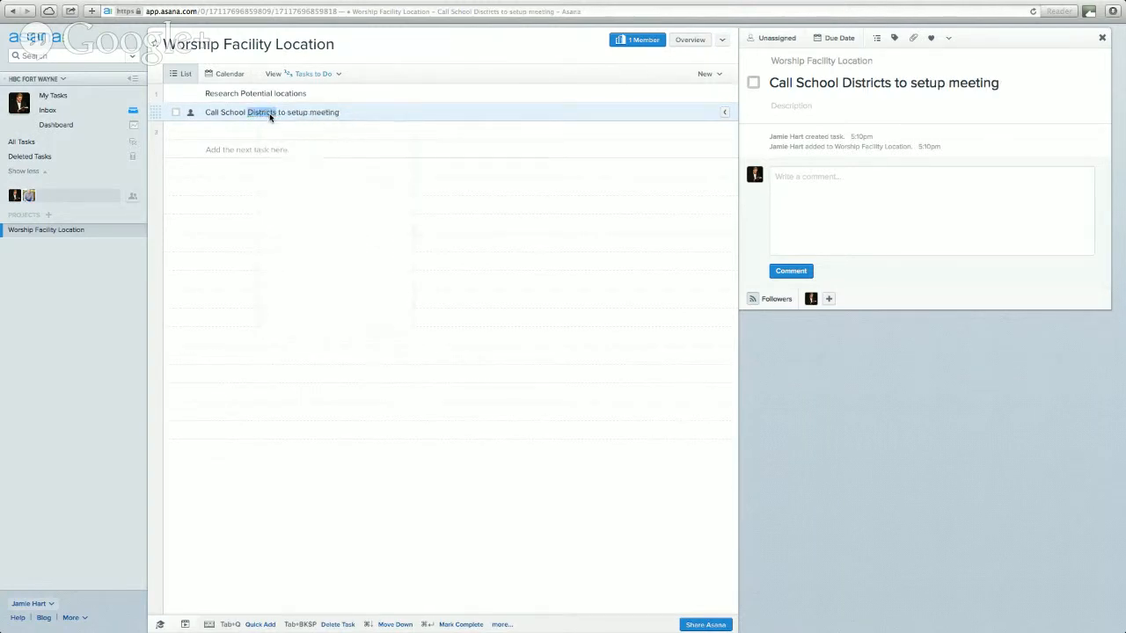
left_click(346, 111)
key("Return")
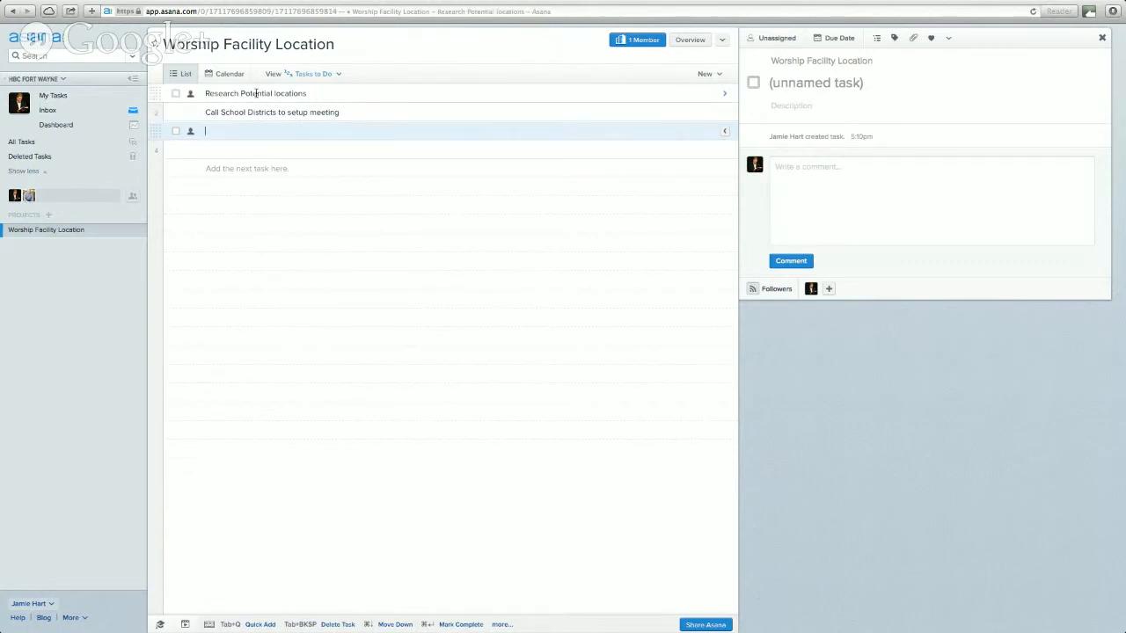
- Assign 'Research Potential locations' to yourself, then open its followers and comment box
left_click(244, 93)
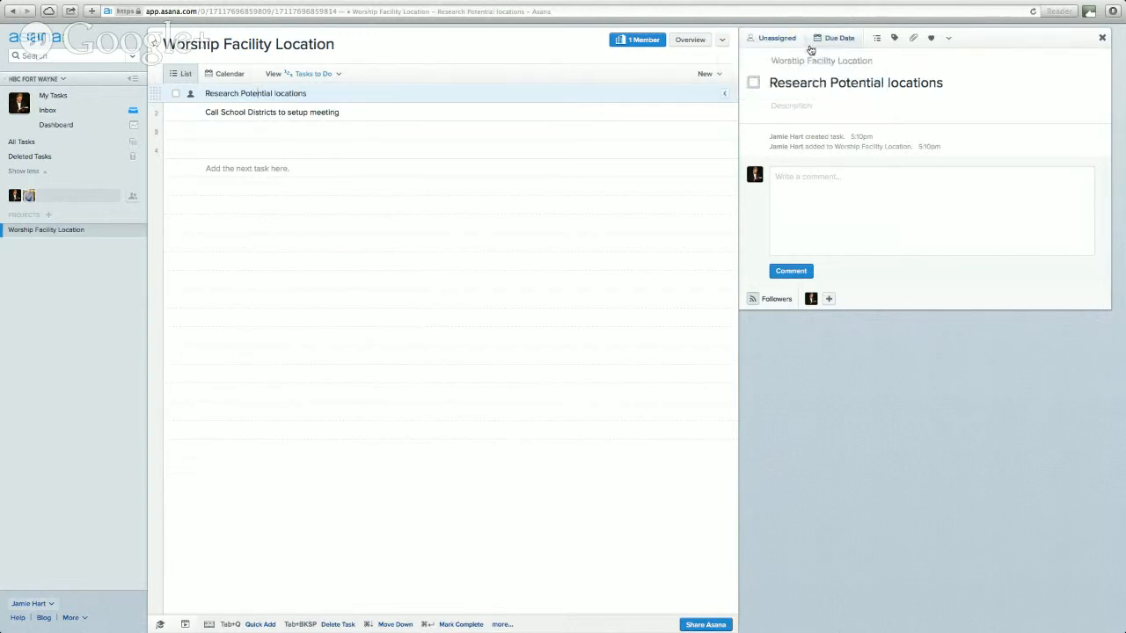
left_click(765, 40)
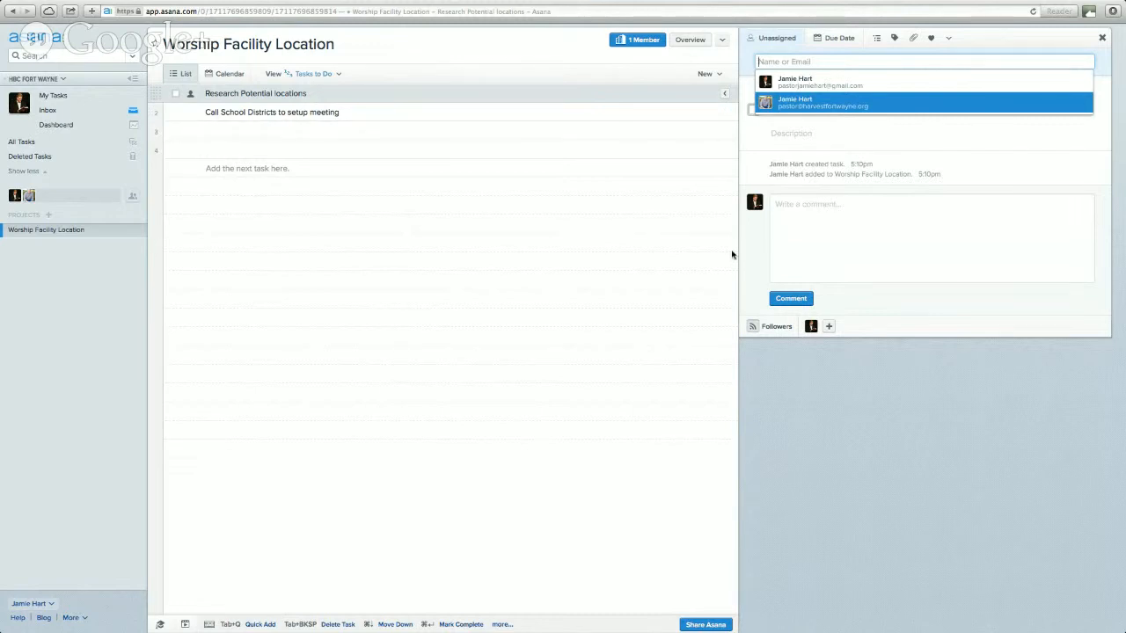
left_click(790, 82)
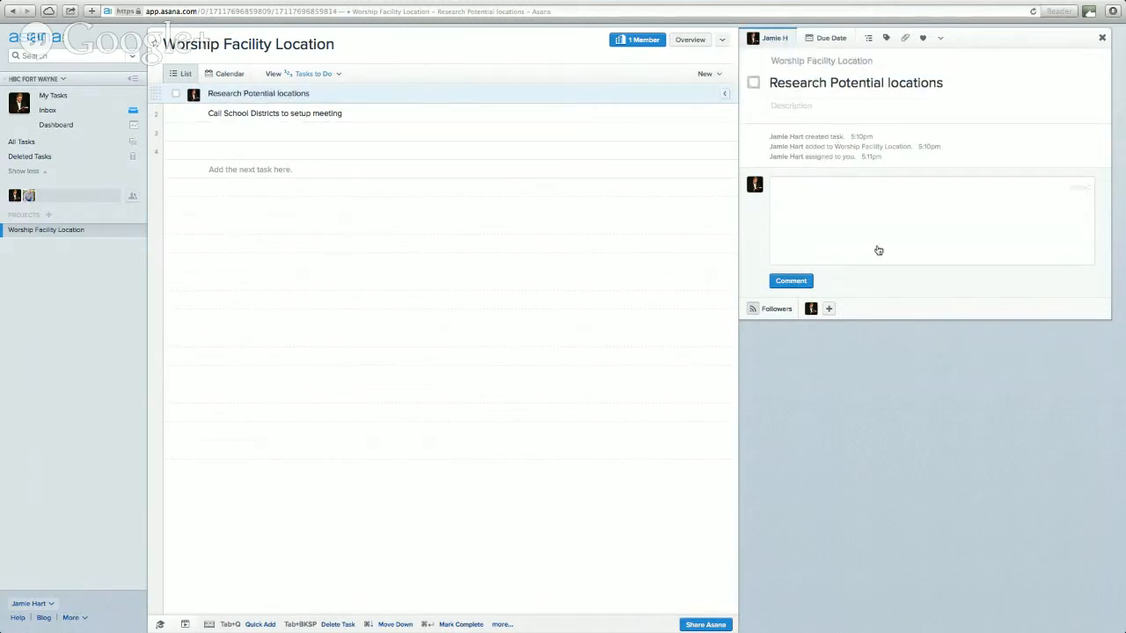
left_click(770, 311)
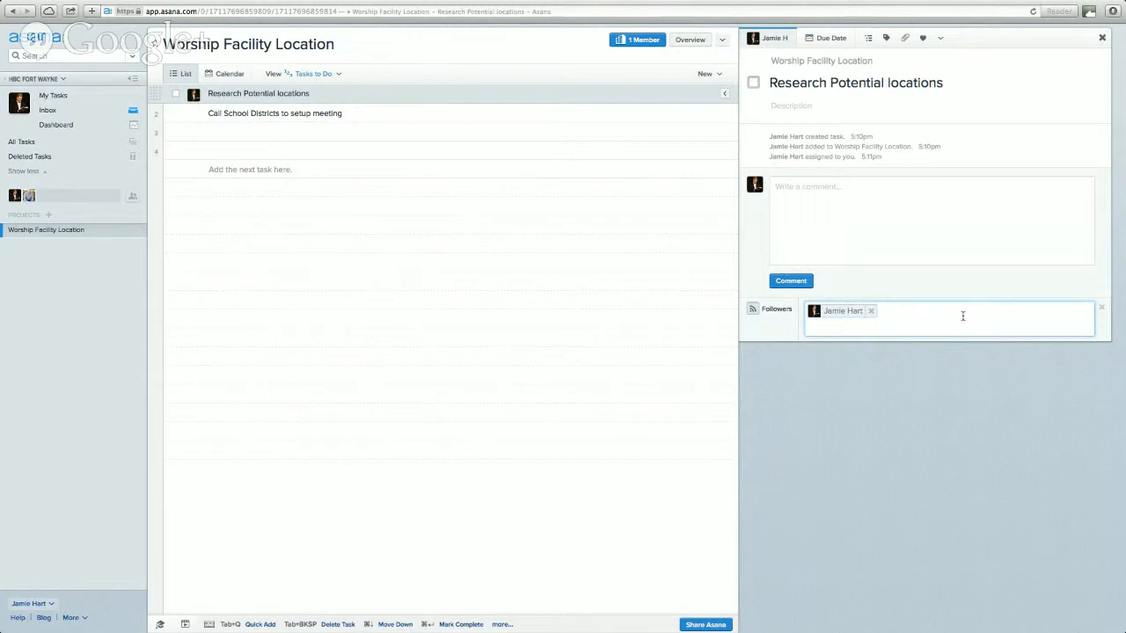
left_click(882, 260)
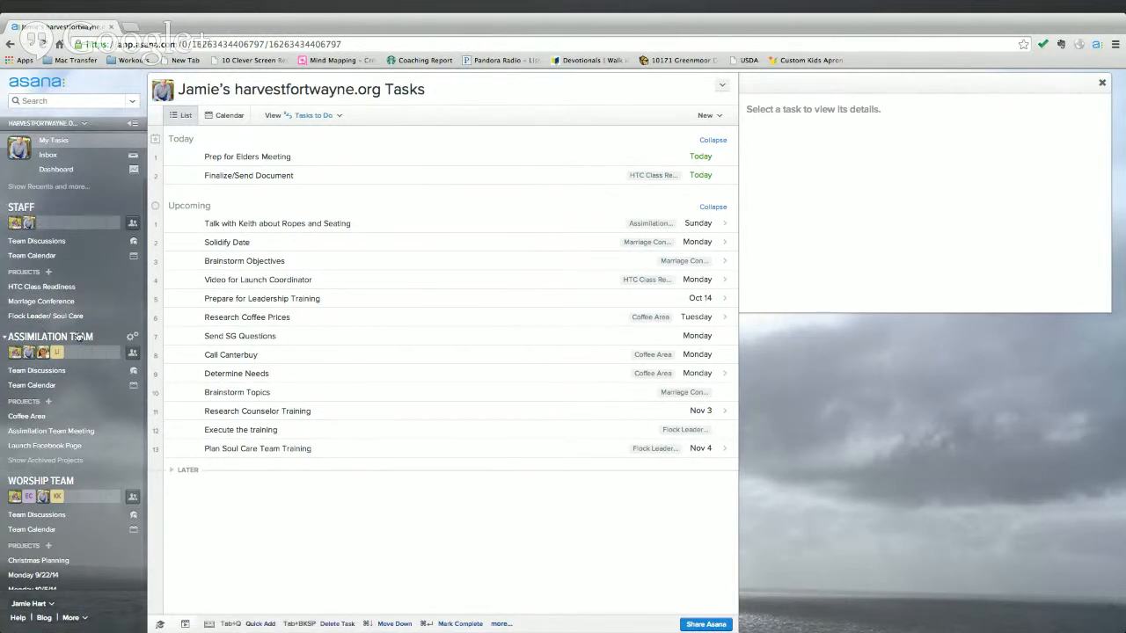
- Open the Coffee Area project under Assimilation Team to view its 13 tasks and overview
scroll(94, 513, "down", 1)
scroll(92, 509, "up", 1)
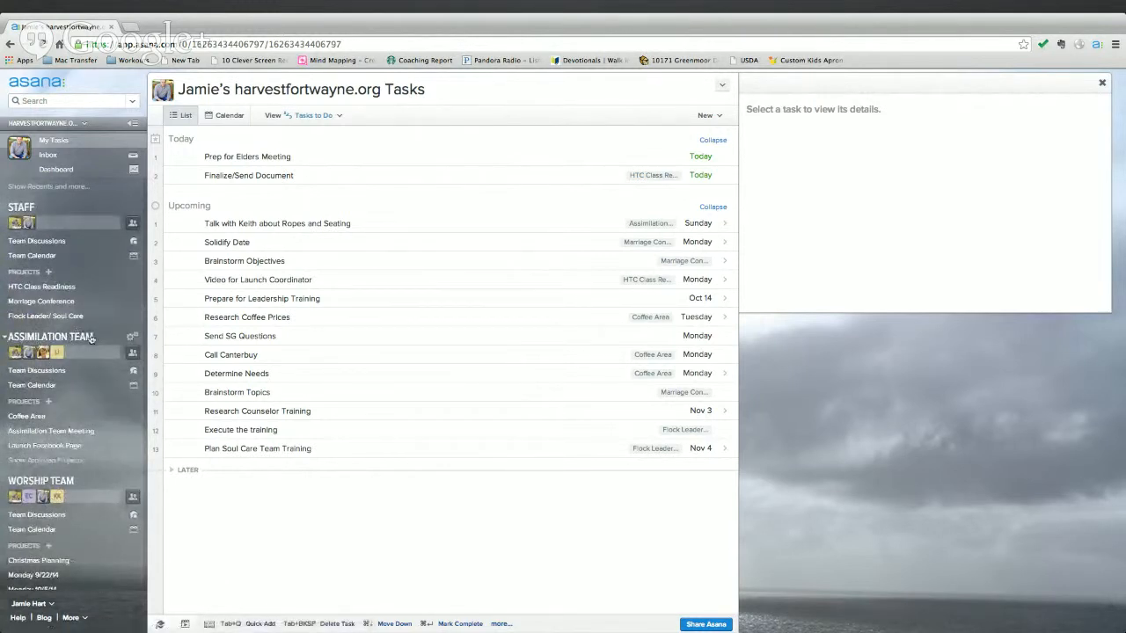
left_click(37, 419)
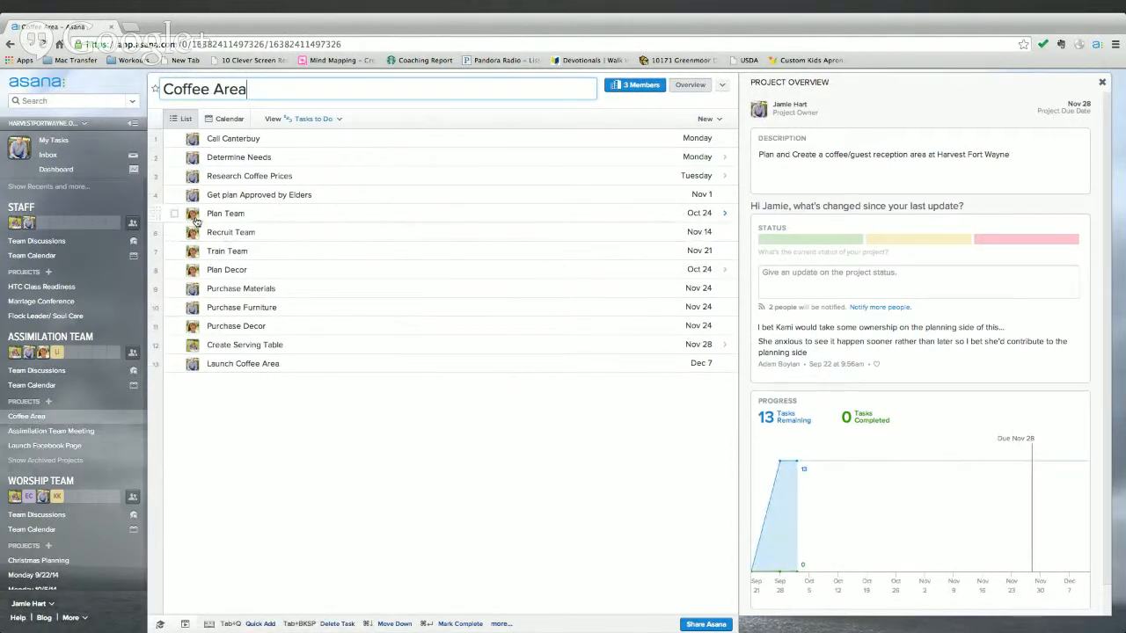
- Add a teammate as a follower on the Call Canterbuy task
left_click(239, 138)
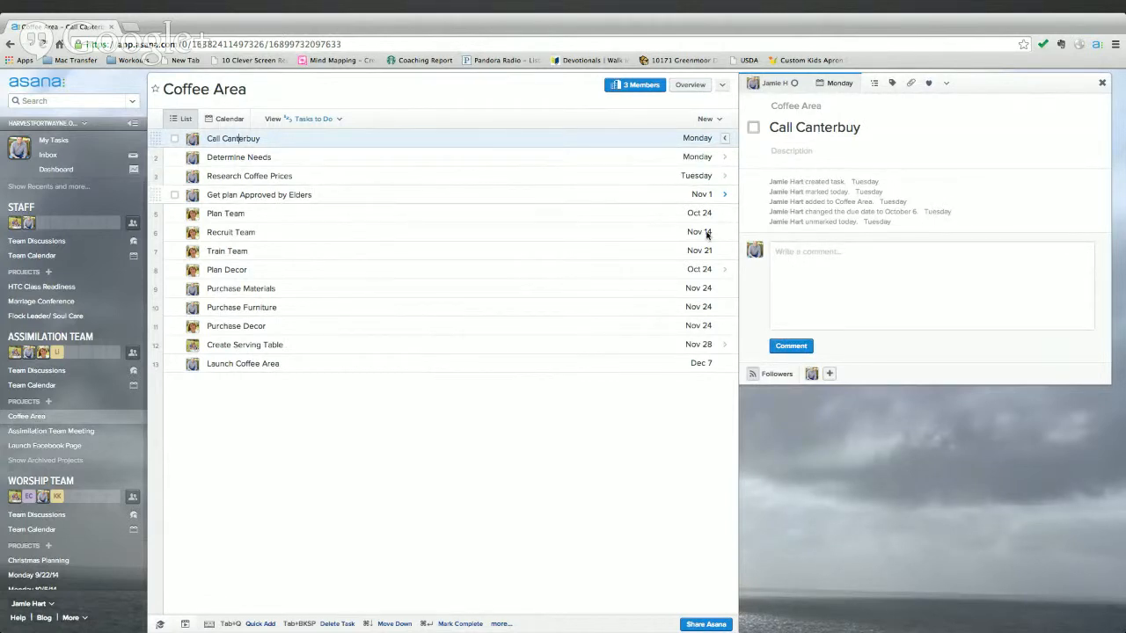
left_click(774, 377)
type("Adam")
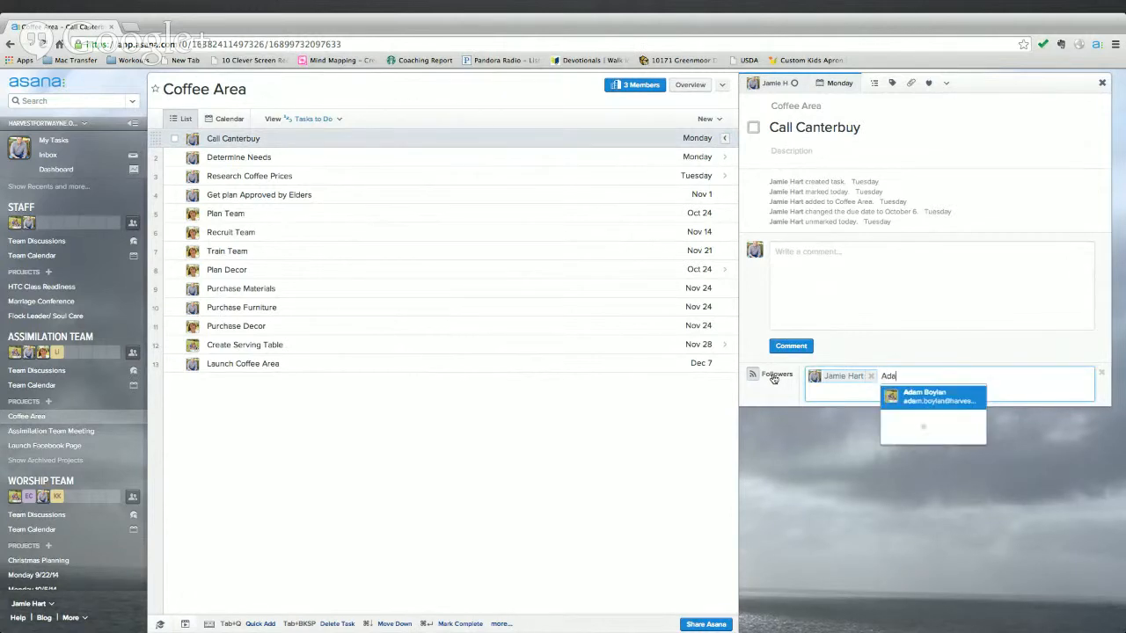
left_click(919, 395)
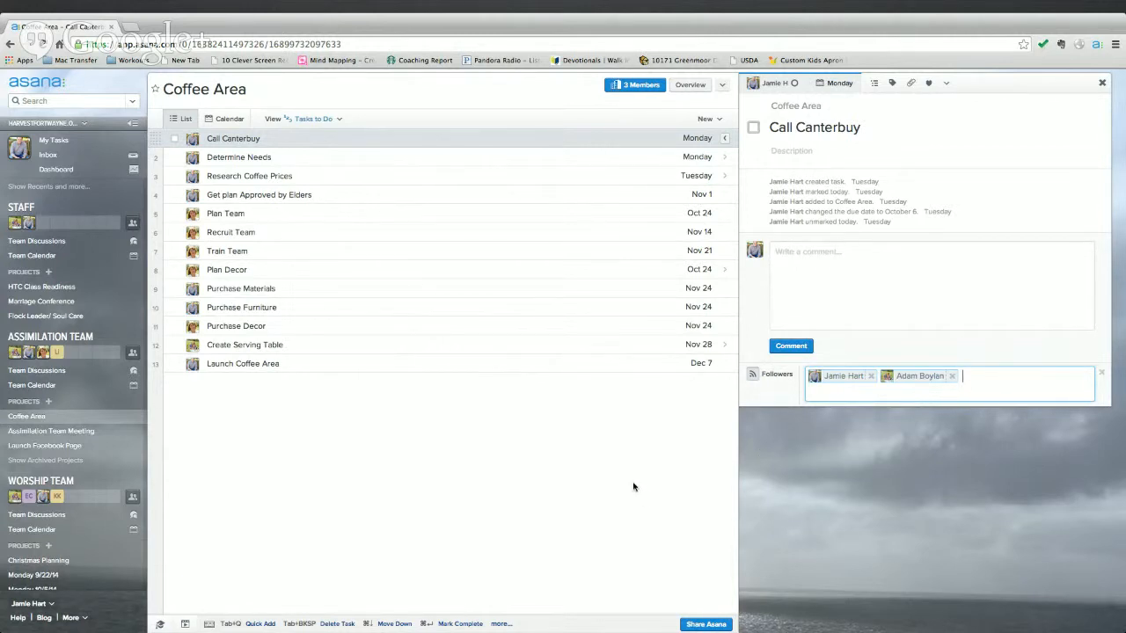
- Look over the Launch Coffee Area task, then go back to Call Canterbuy
left_click(791, 264)
left_click(625, 464)
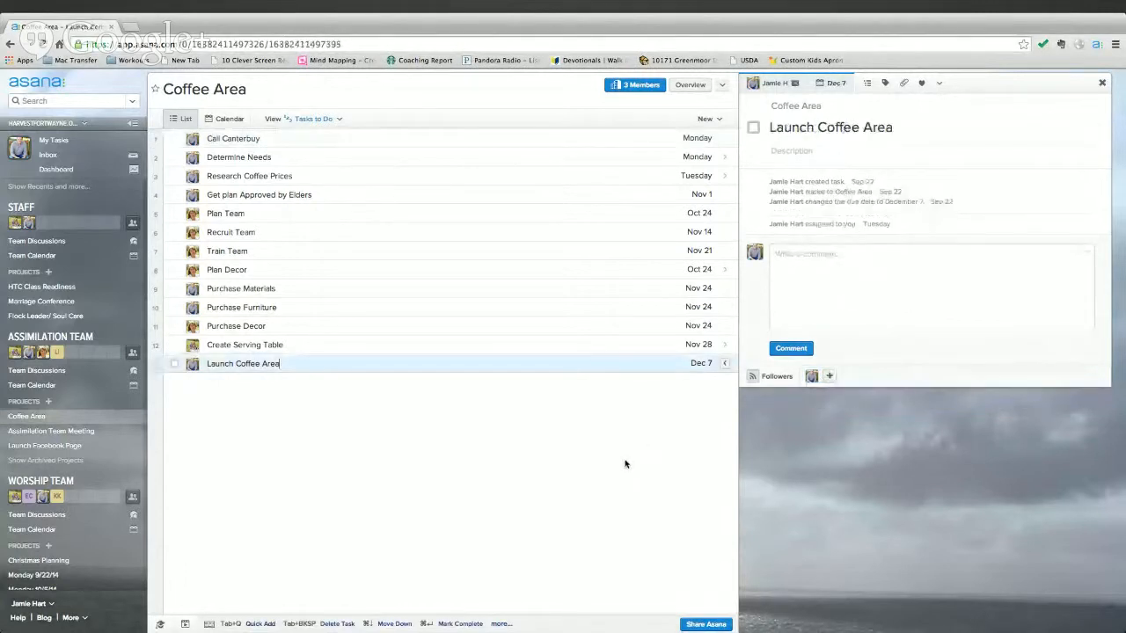
left_click(341, 146)
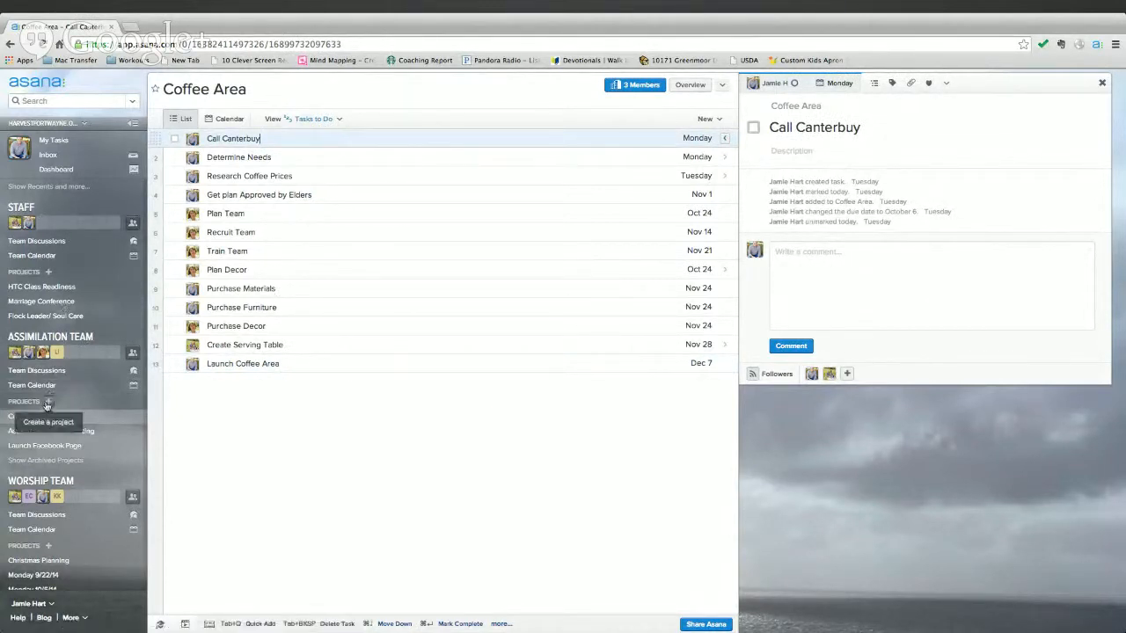
scroll(51, 405, "down", 2)
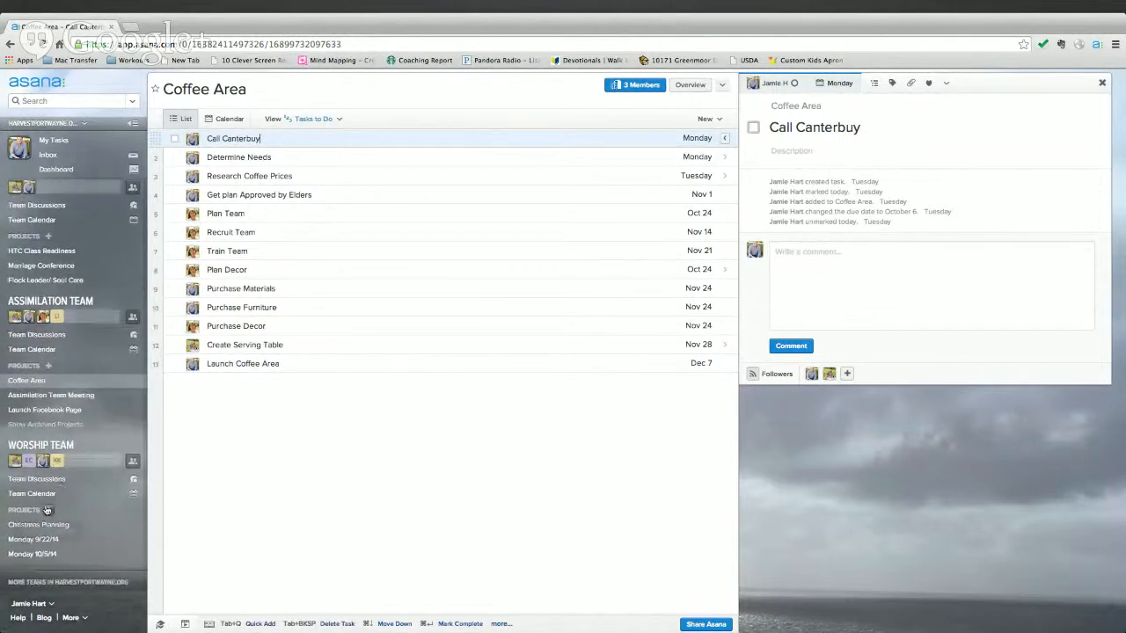
scroll(55, 506, "down", 1)
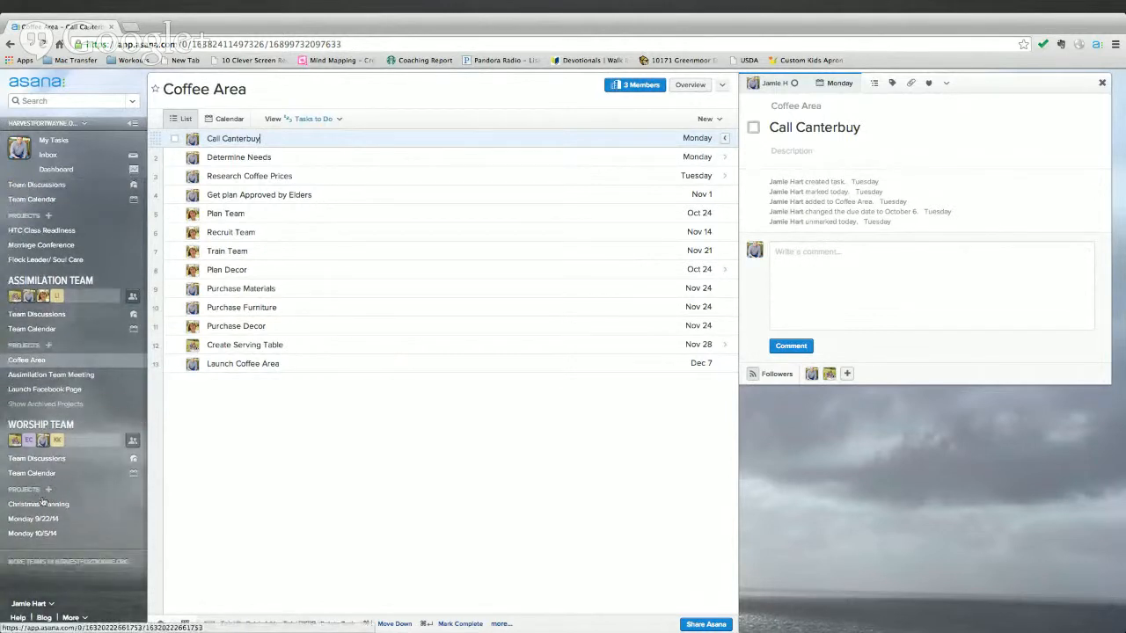
scroll(48, 348, "up", 3)
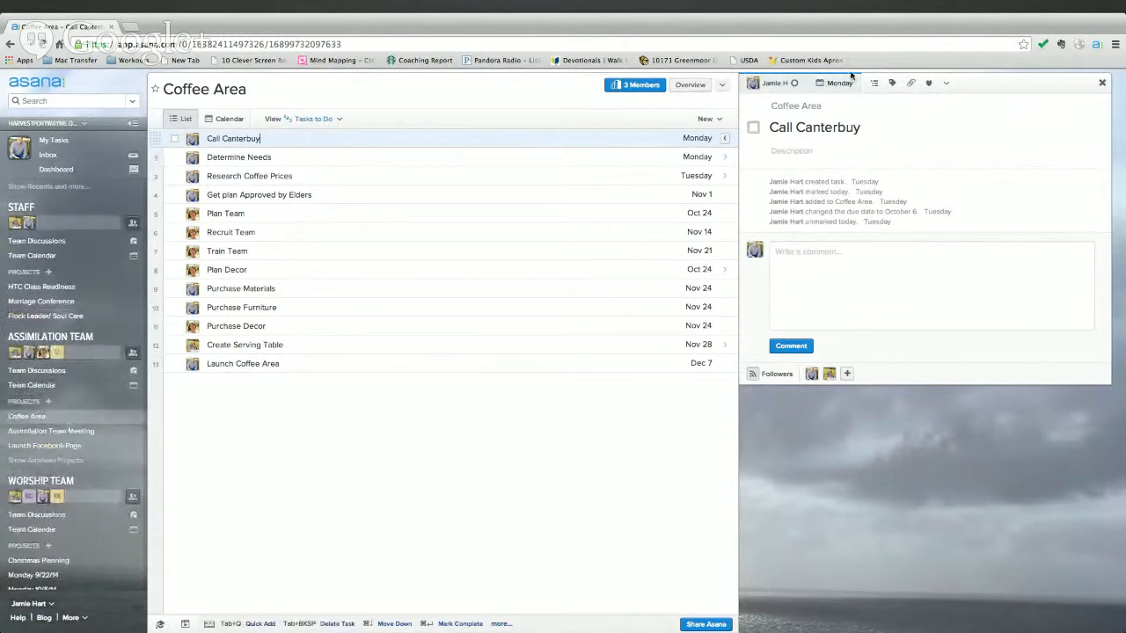
- Check who Call Canterbuy could be assigned to, then return to My Tasks
left_click(774, 83)
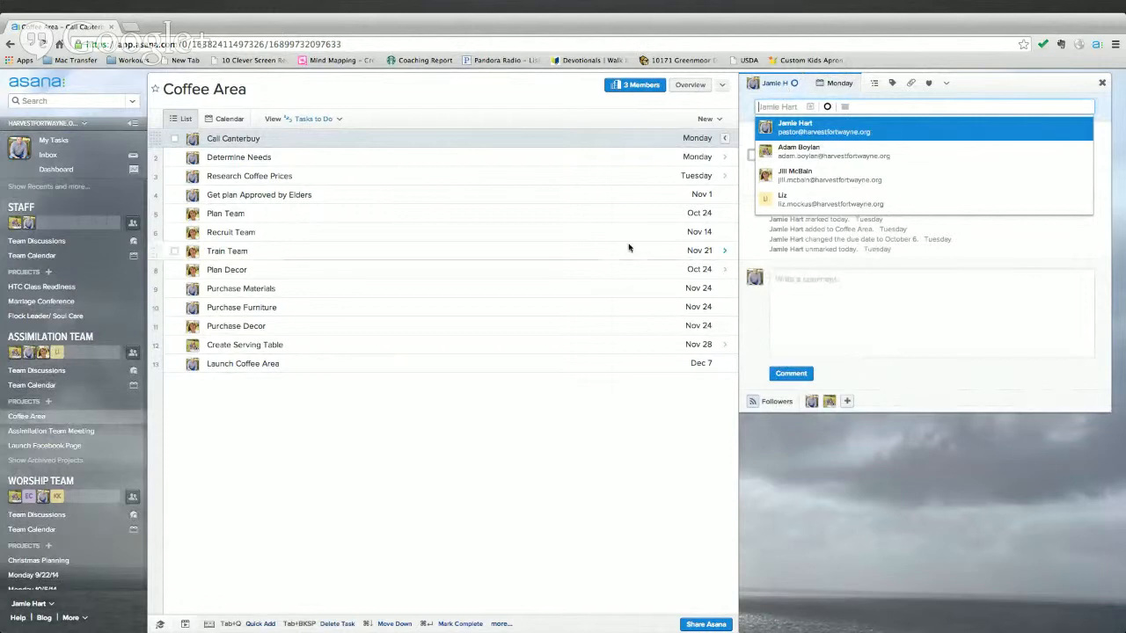
left_click(540, 435)
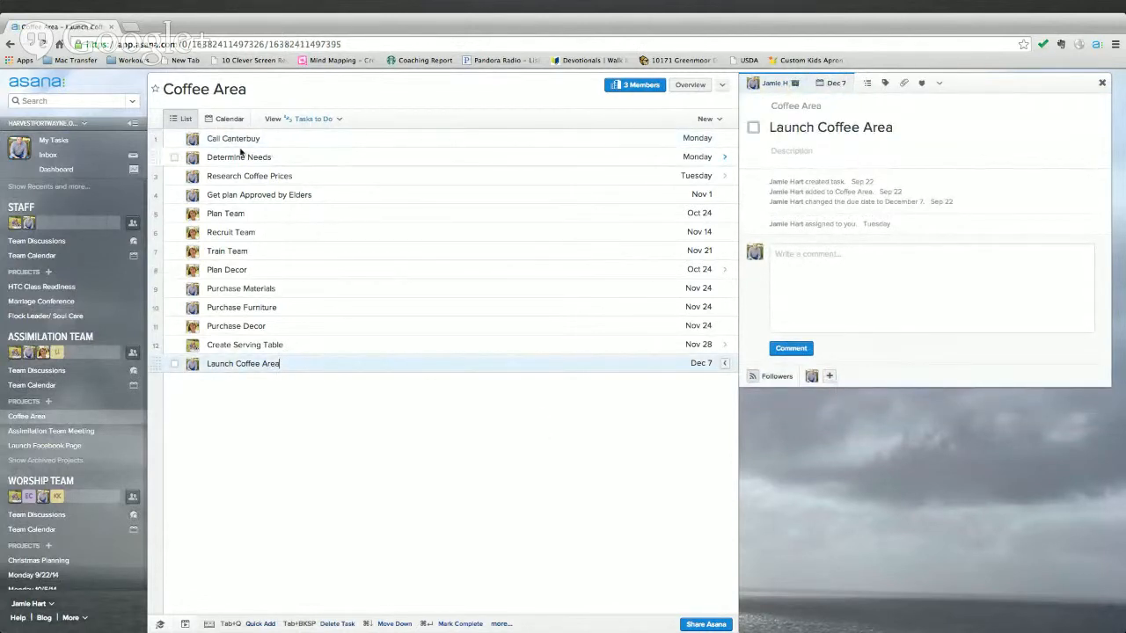
left_click(54, 142)
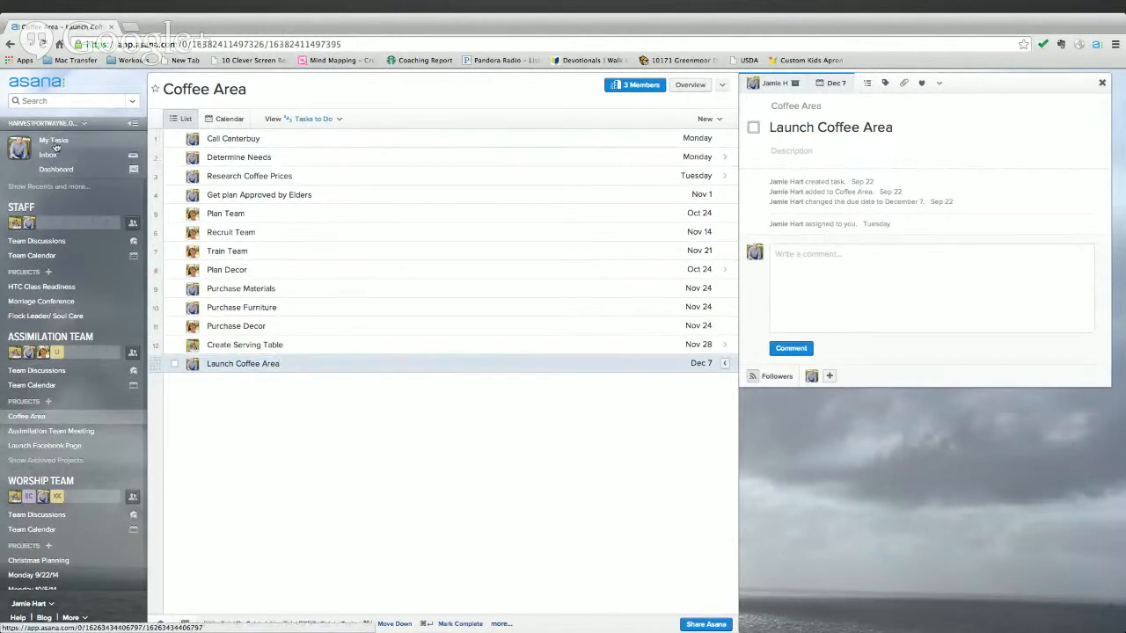
left_click(231, 115)
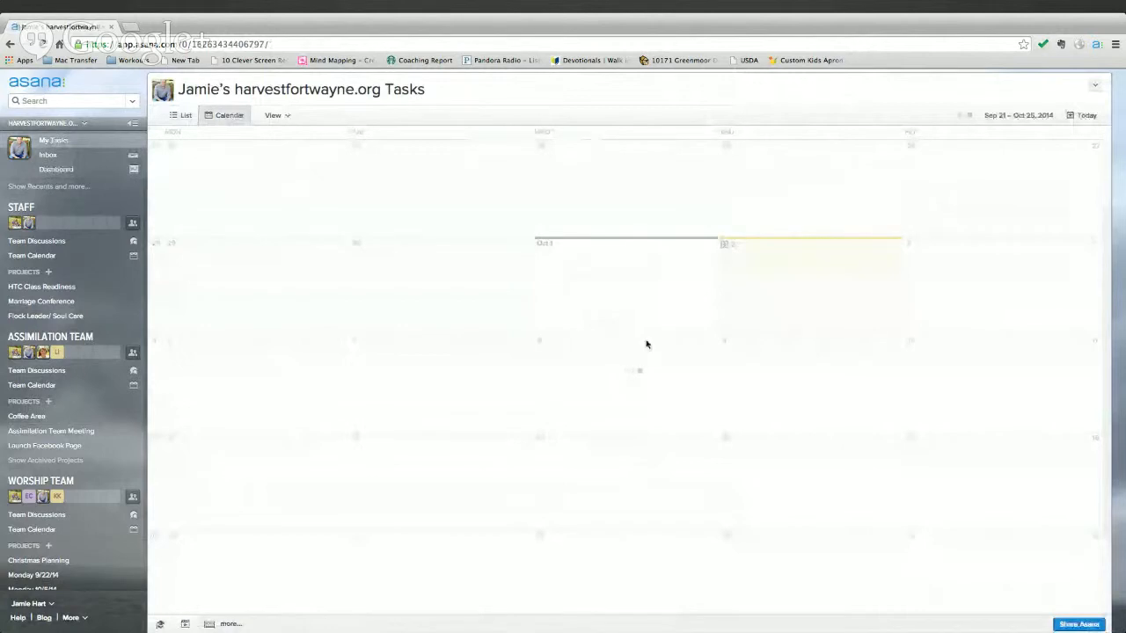
scroll(719, 448, "down", 1)
scroll(595, 447, "up", 2)
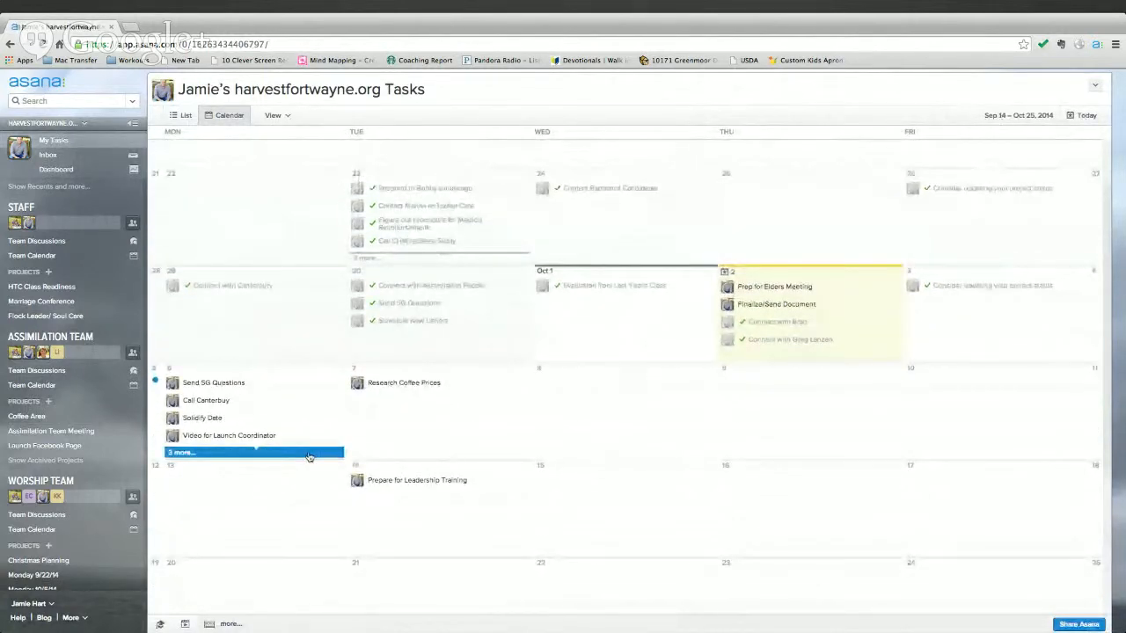
scroll(601, 444, "down", 6)
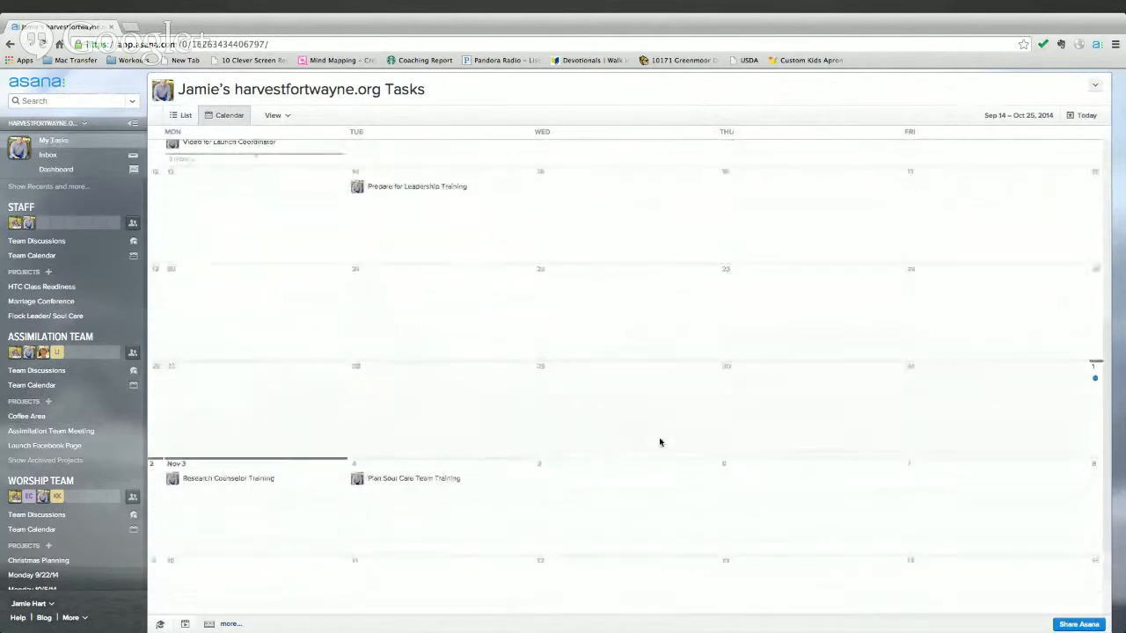
scroll(661, 442, "up", 12)
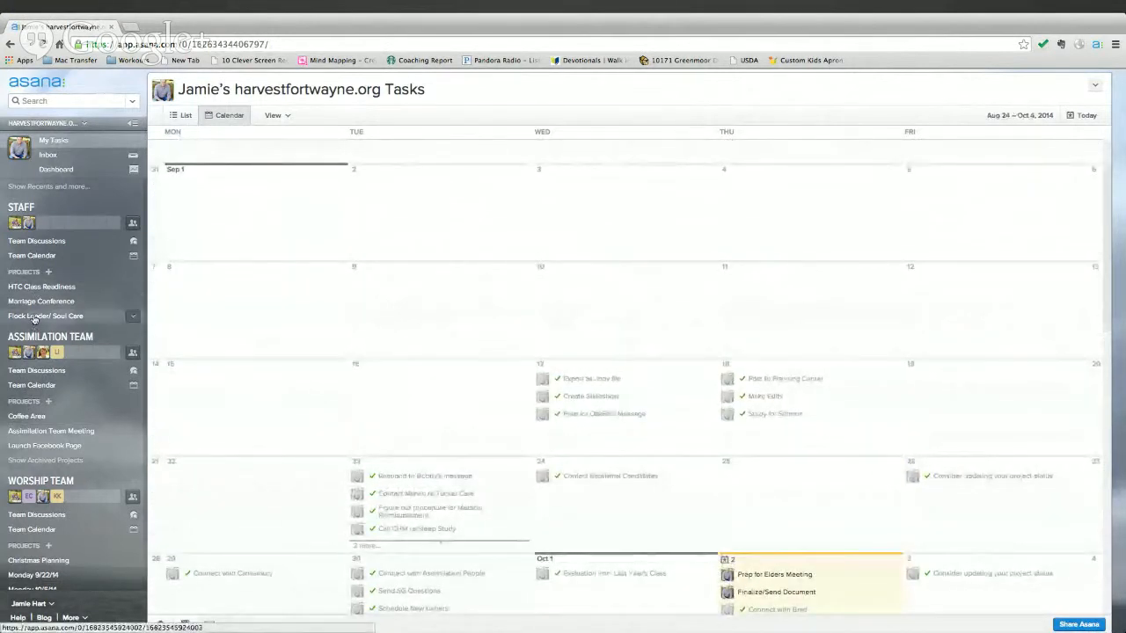
left_click(36, 419)
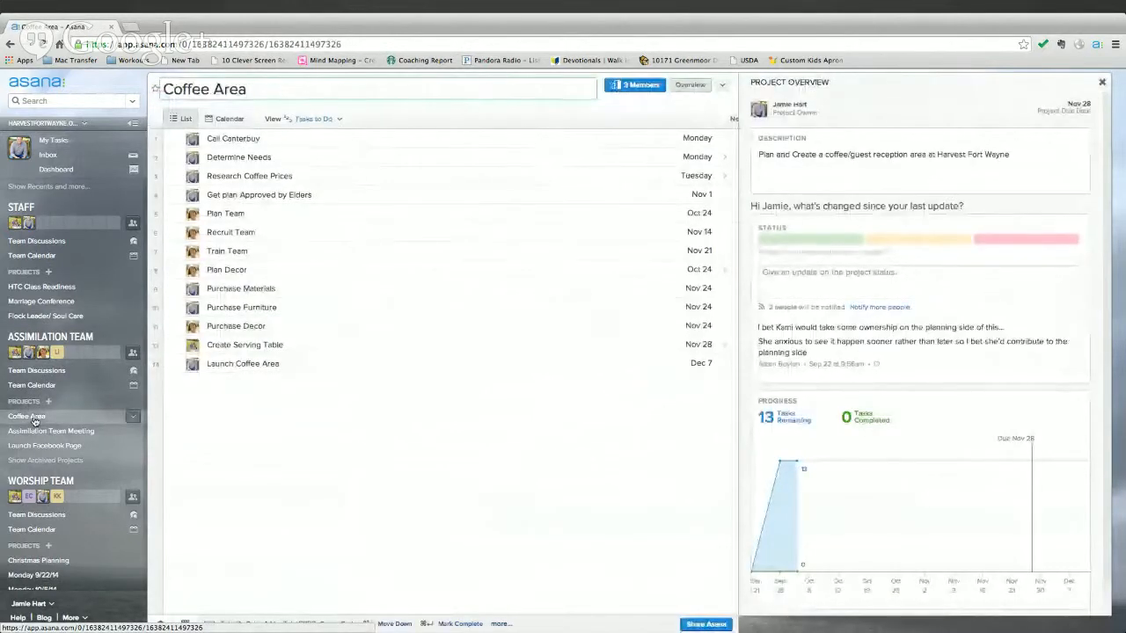
left_click(228, 120)
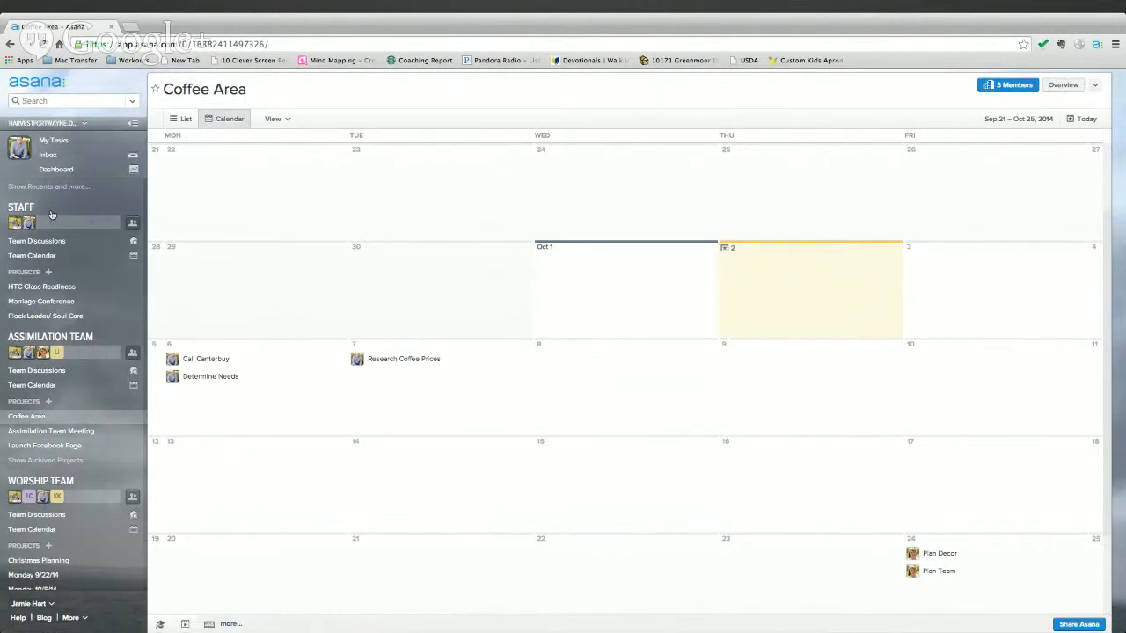
left_click(60, 149)
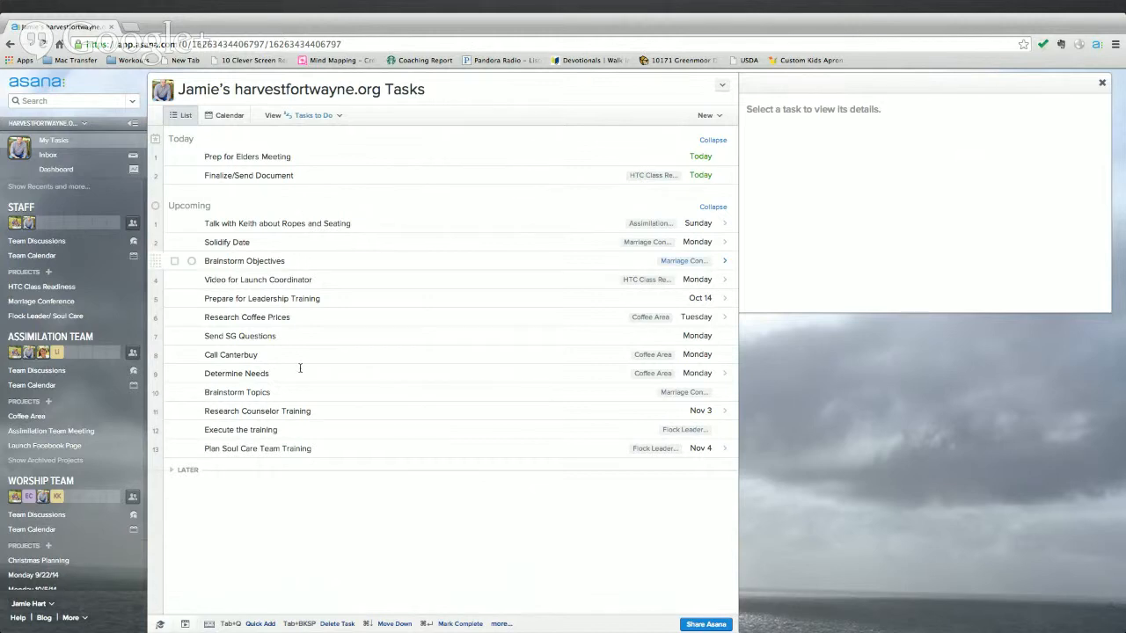
- Move Finalize/Send Document above Prep for Elders Meeting under Today; try moving Solidify Date up in Upcoming
left_click(672, 161)
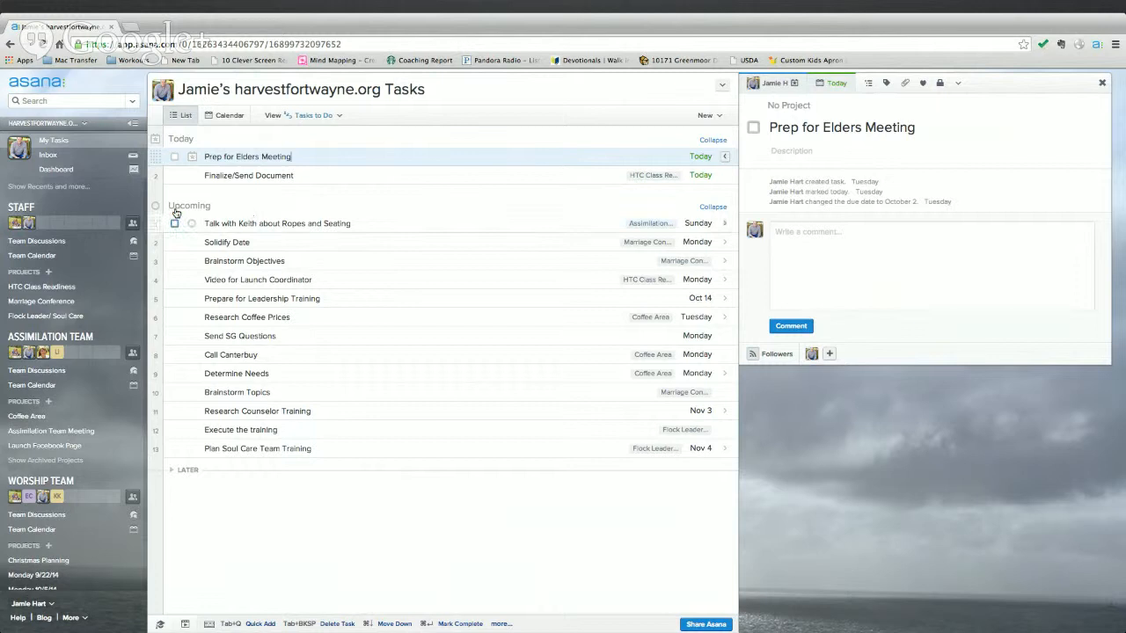
left_click_drag(155, 176, 153, 154)
left_click(313, 194)
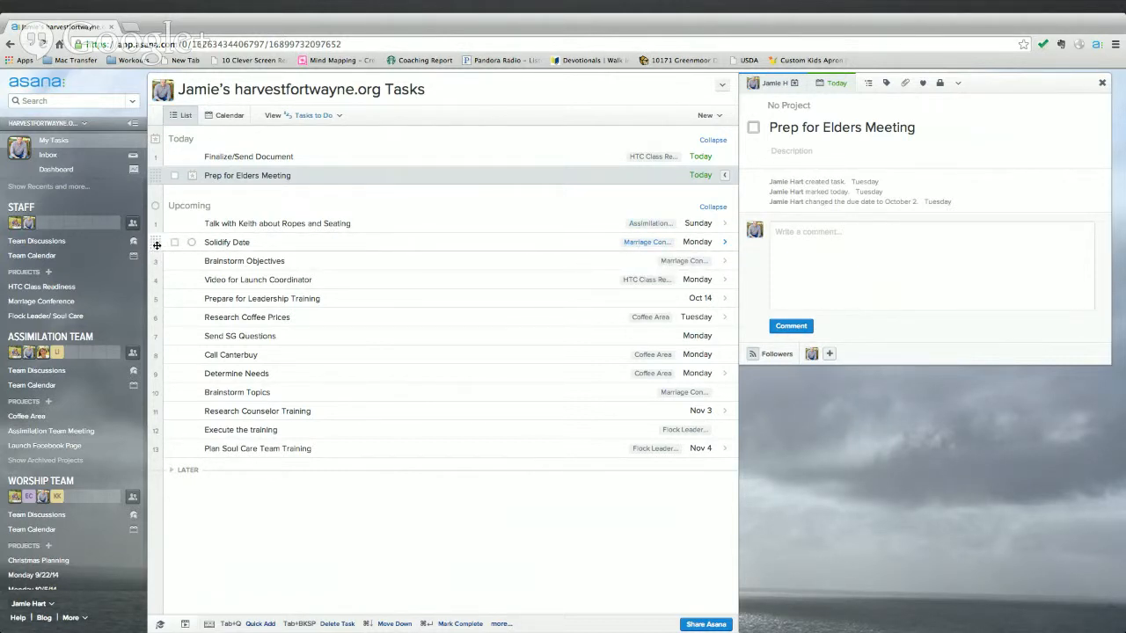
mouse_move(157, 246)
left_mouse_down()
mouse_move(155, 222)
mouse_move(157, 248)
left_mouse_up()
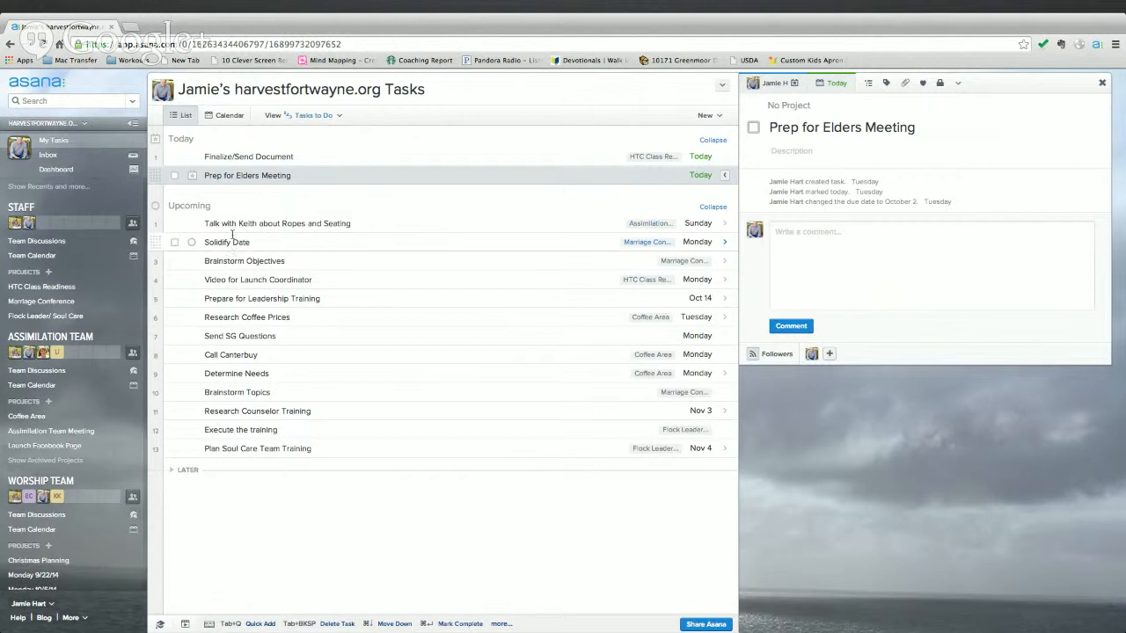